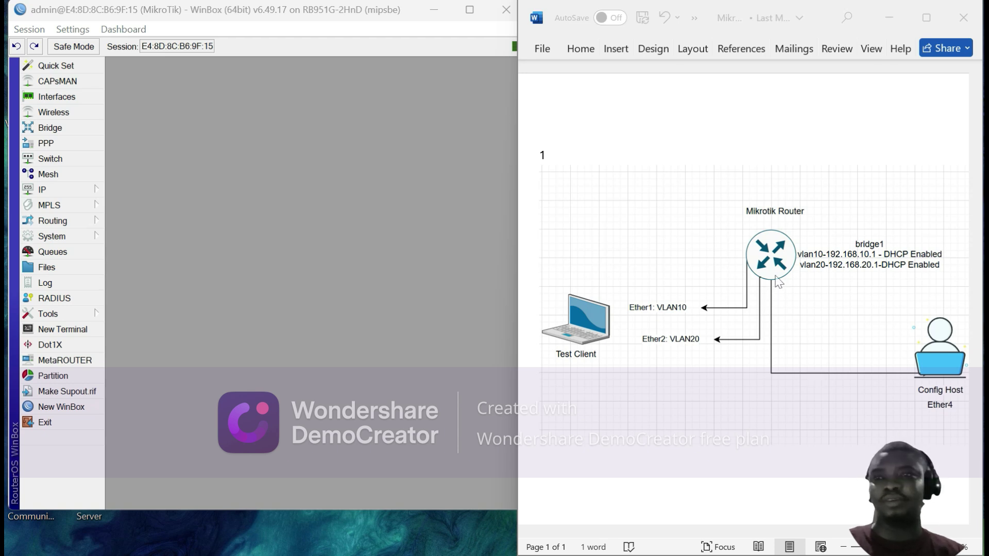
- Create a bridge interface named bridge1 with VLAN filtering enabled
left_click(372, 510)
left_click_drag(371, 511, 367, 549)
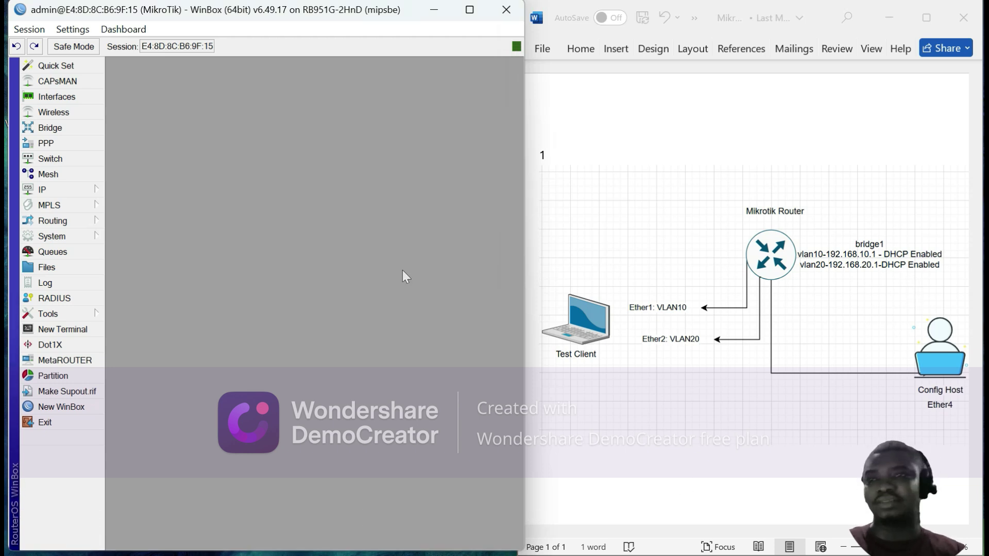
left_click(51, 129)
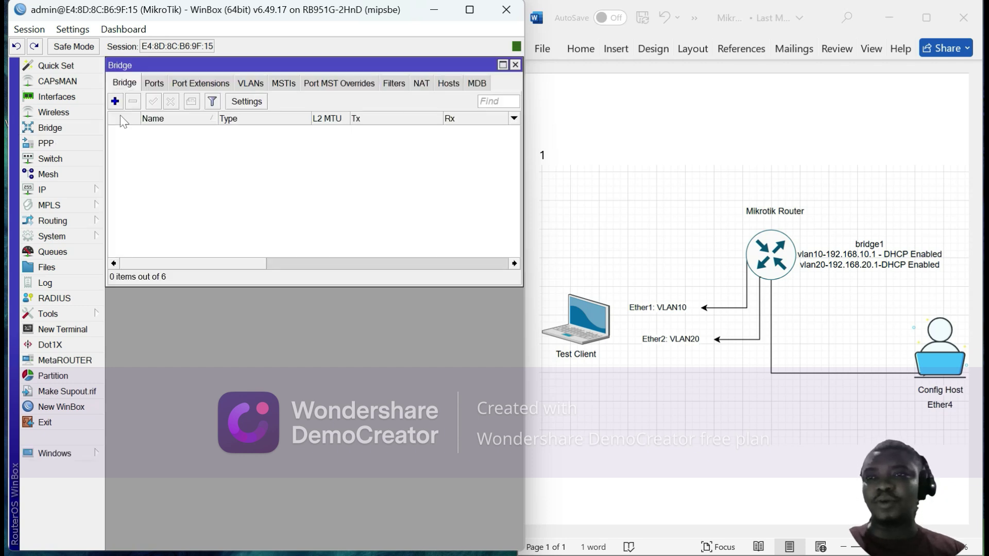
left_click(115, 102)
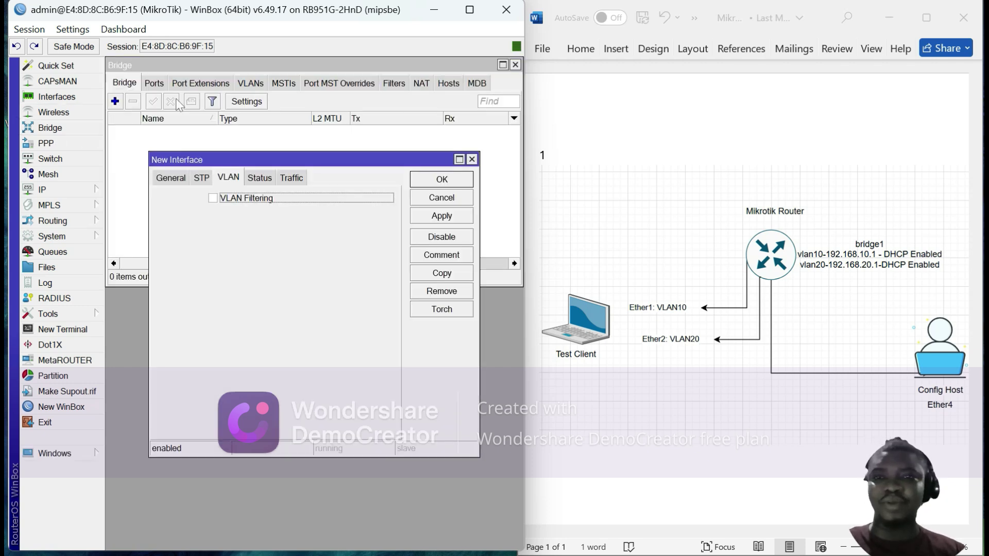
left_click(171, 177)
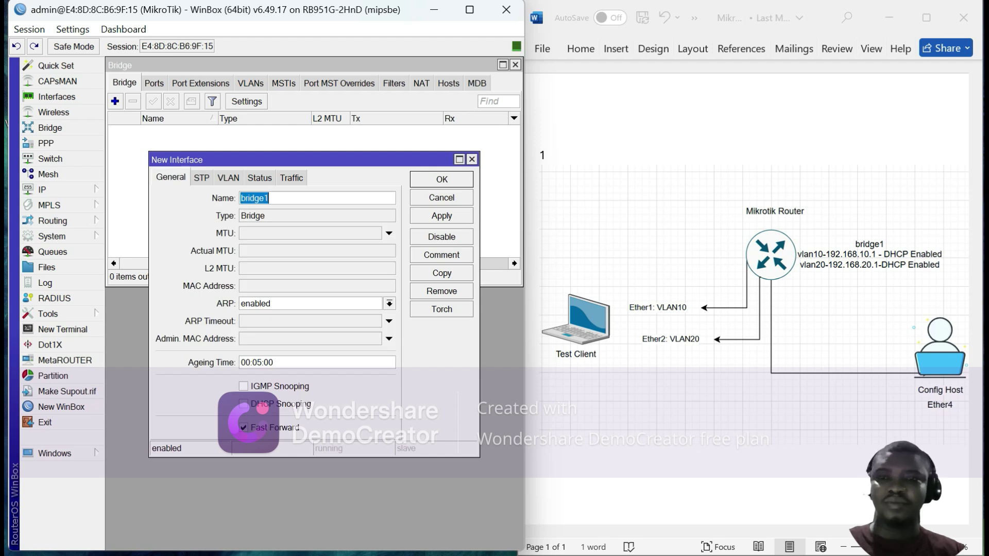
left_click(229, 180)
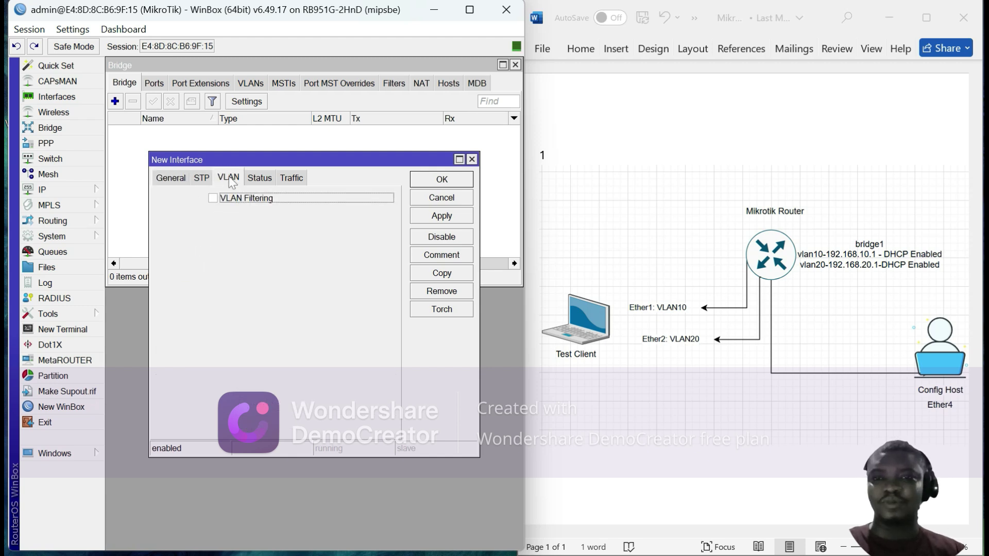
left_click(212, 198)
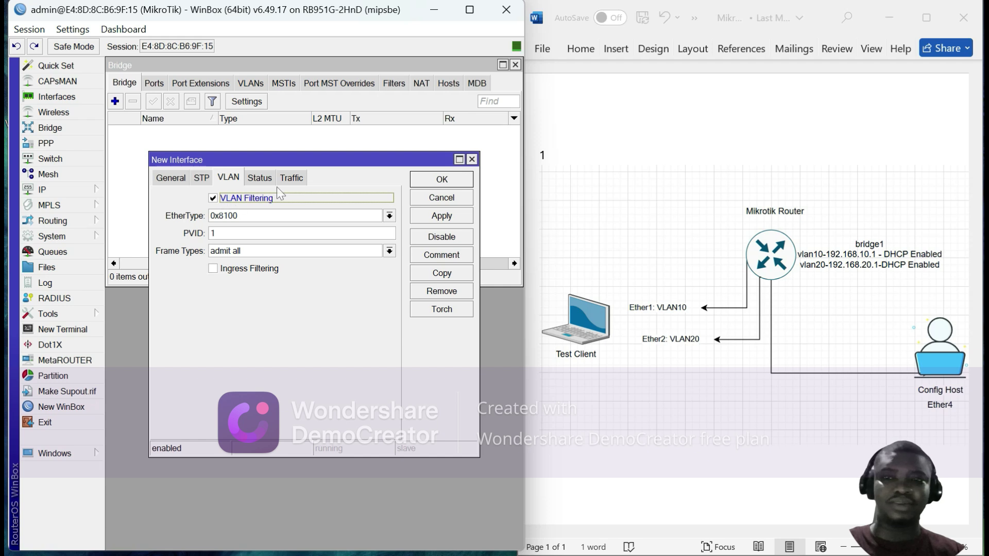
left_click(449, 217)
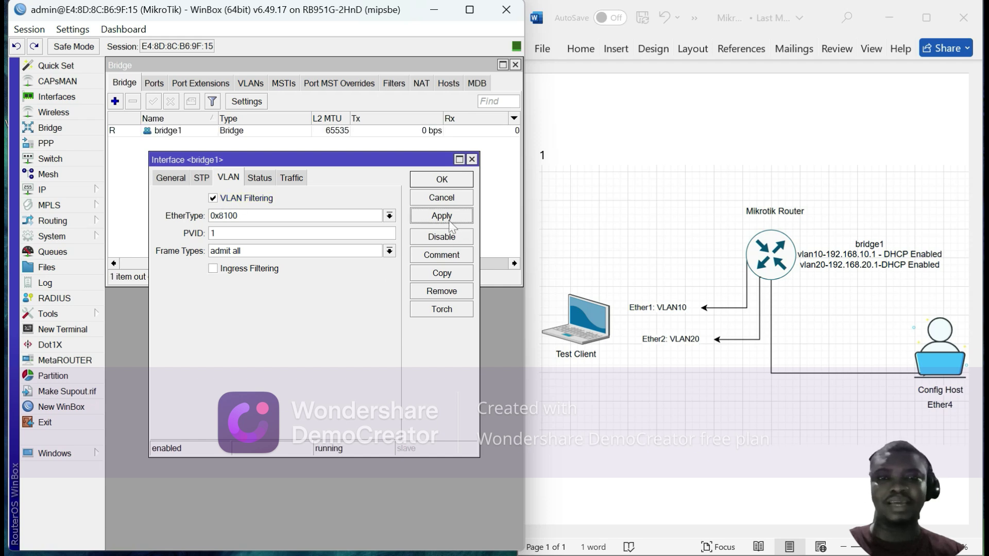
left_click(448, 183)
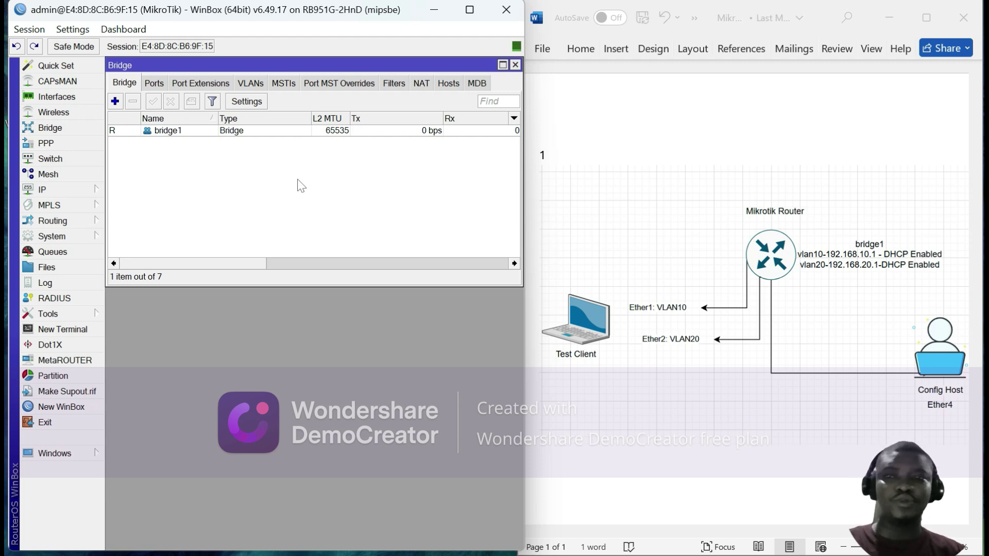
- Add a bridge VLAN entry on bridge1 with VLAN ID 10, bridge1 tagged and ether1 untagged
left_click(257, 88)
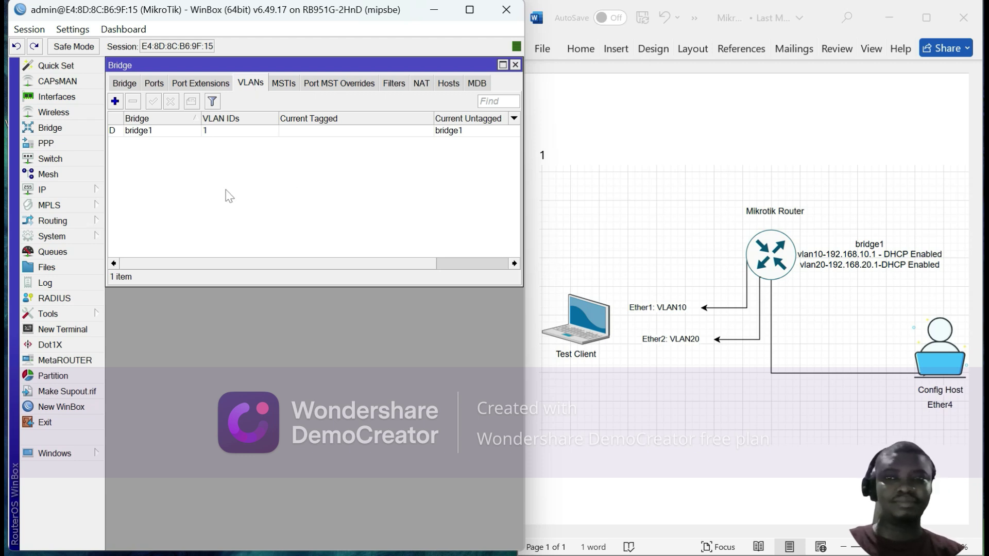
left_click(115, 101)
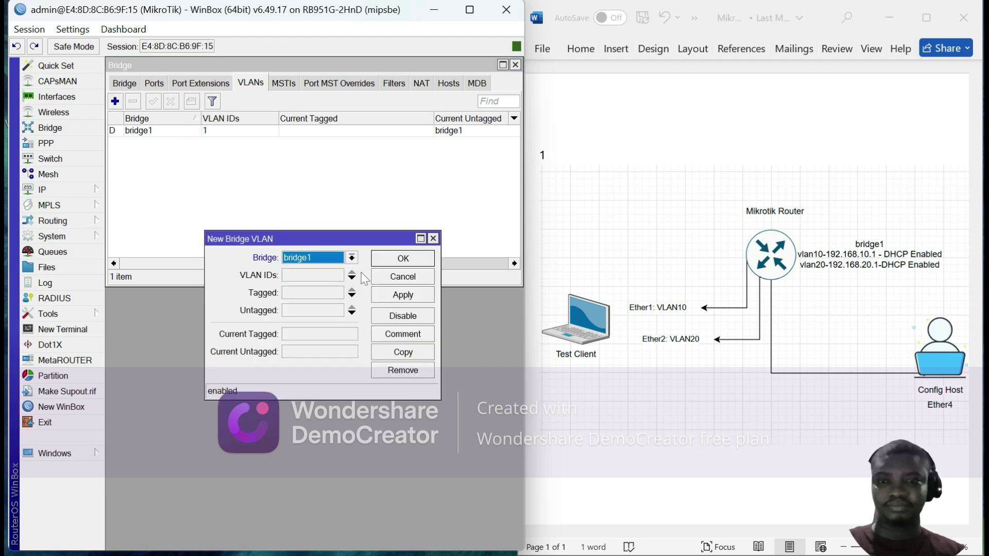
left_click(314, 276)
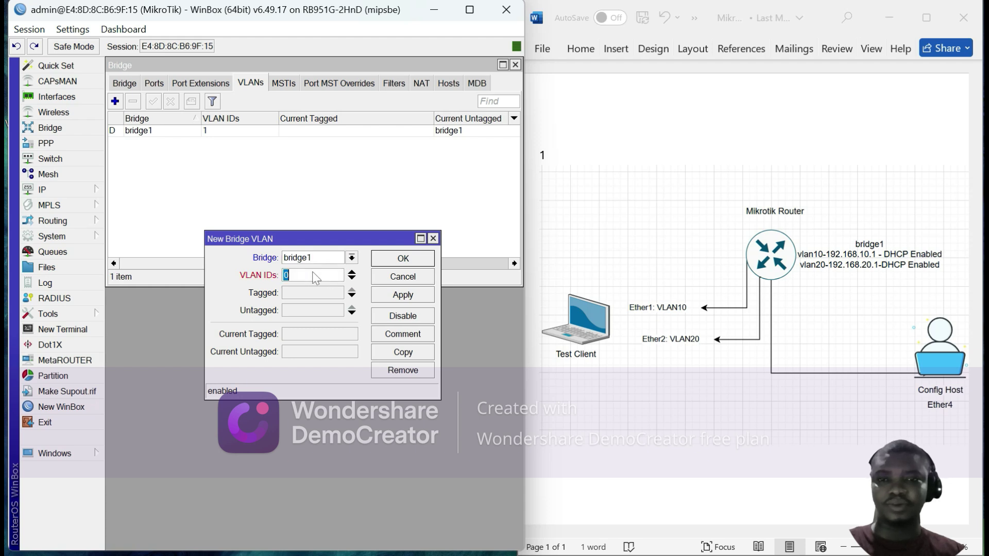
type("10")
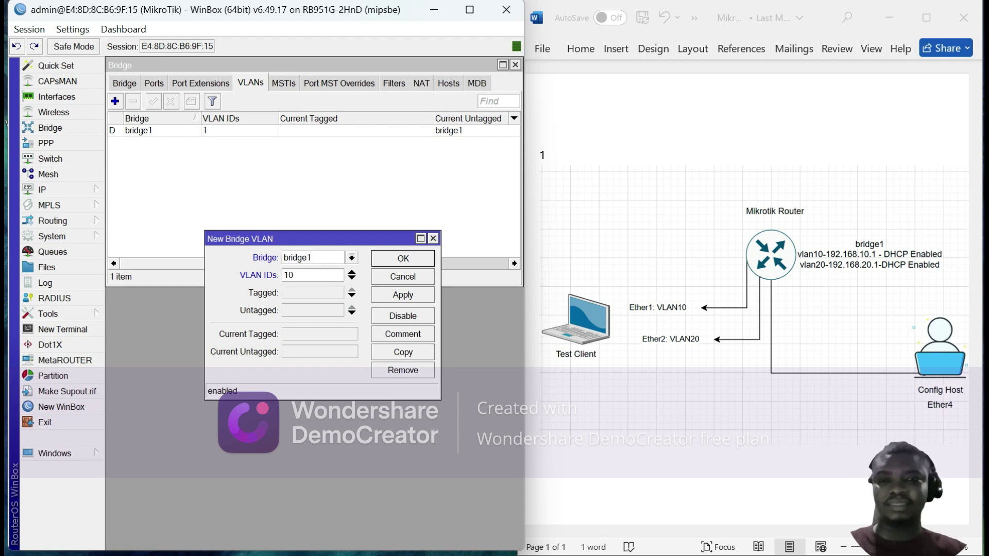
left_click(335, 292)
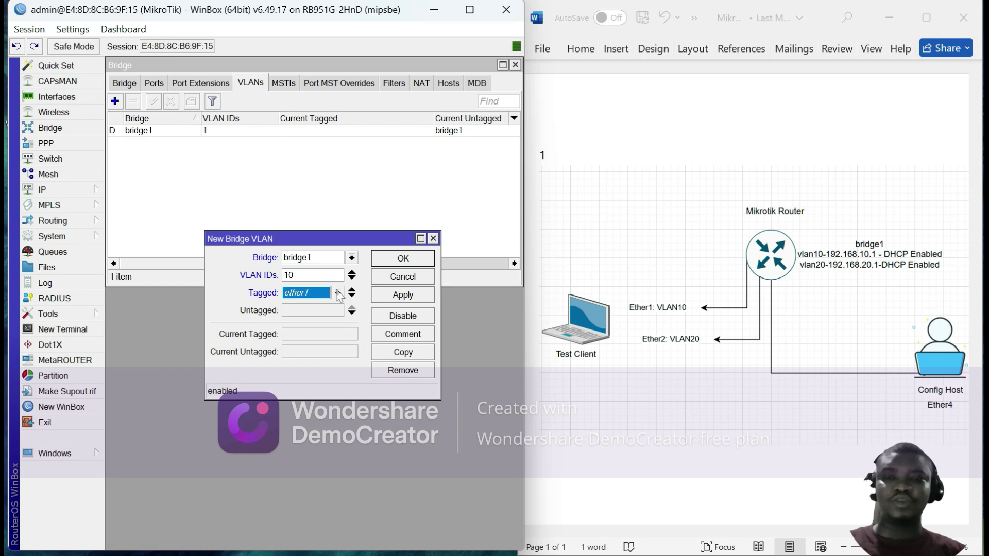
left_click(337, 292)
left_click(305, 308)
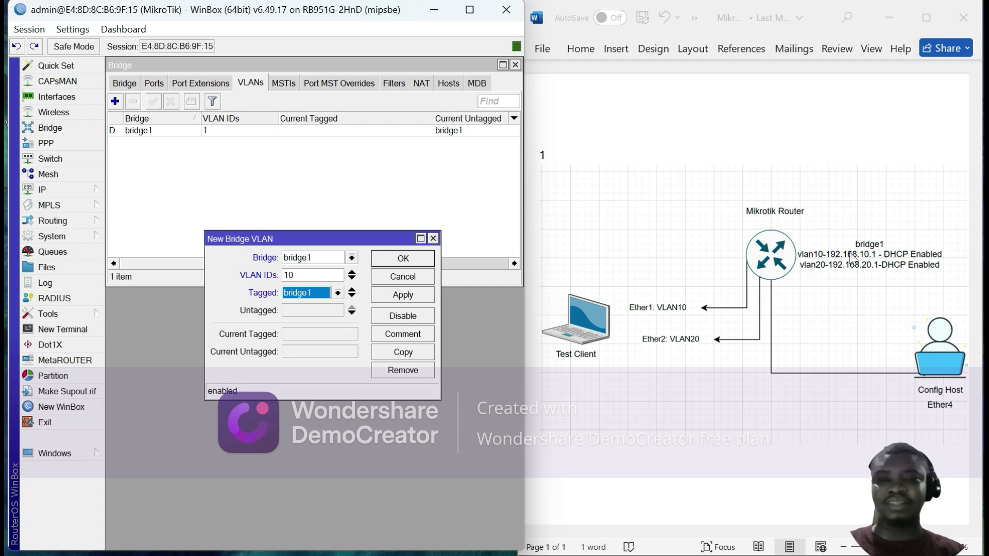
left_click(319, 310)
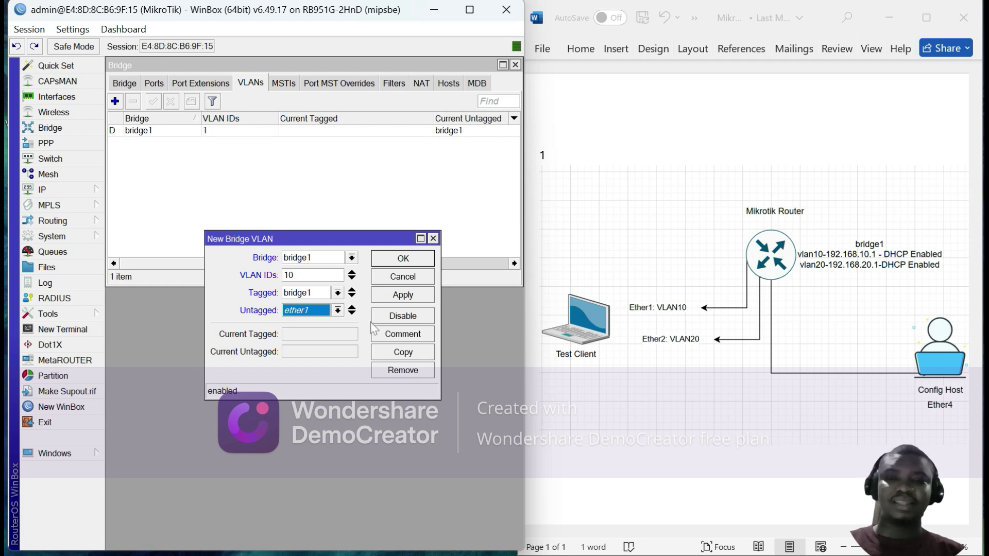
left_click(404, 296)
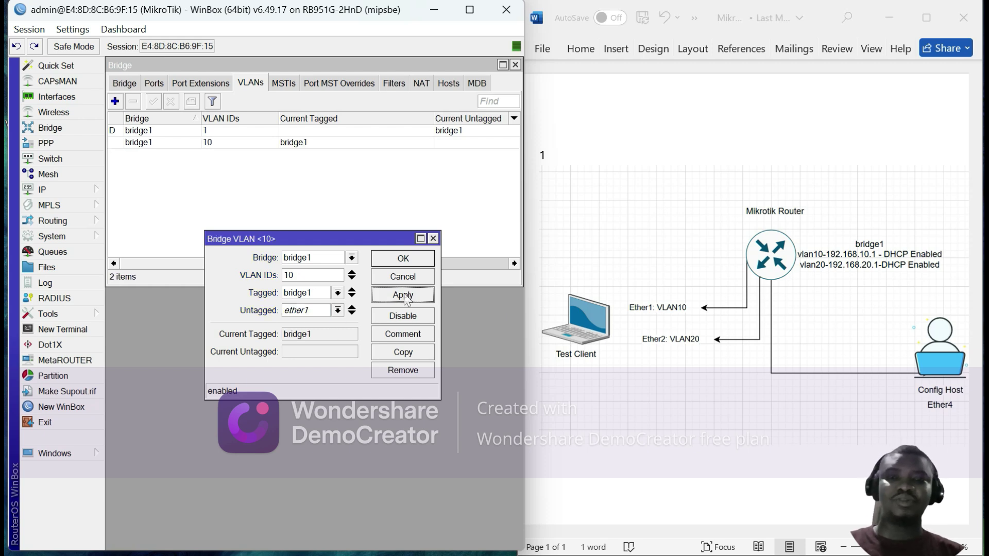
left_click(404, 259)
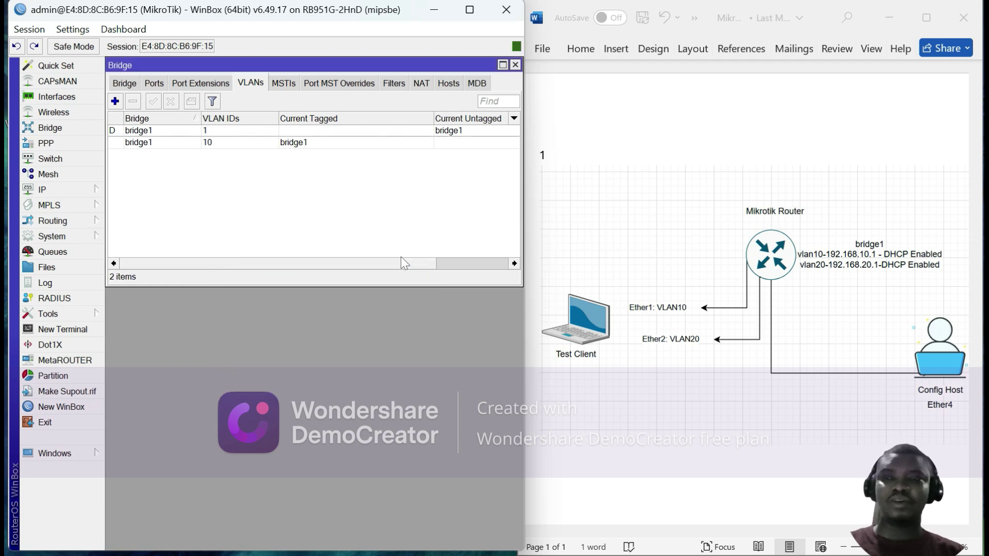
- Add a bridge VLAN entry on bridge1 with VLAN ID 20, bridge1 tagged and ether2 untagged
left_click(116, 102)
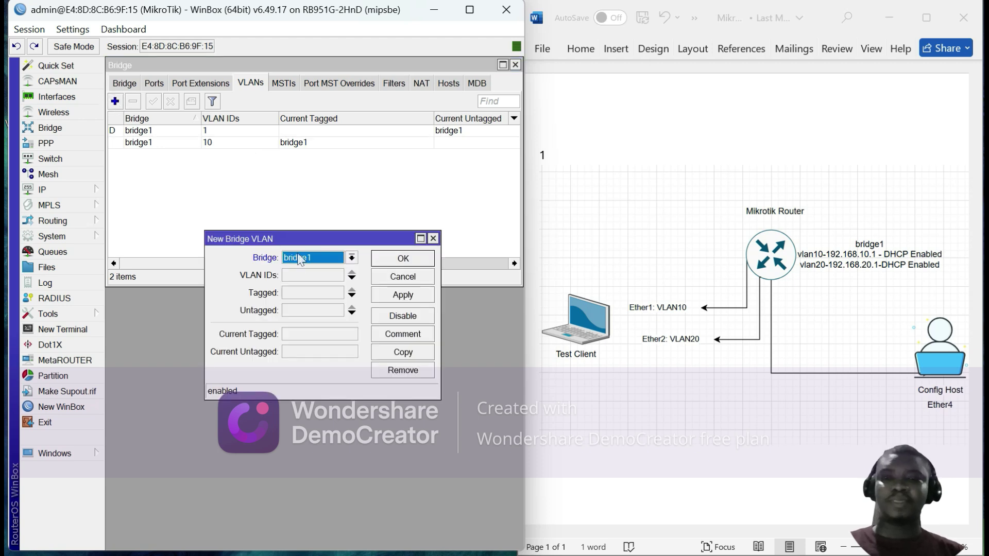
left_click(315, 275)
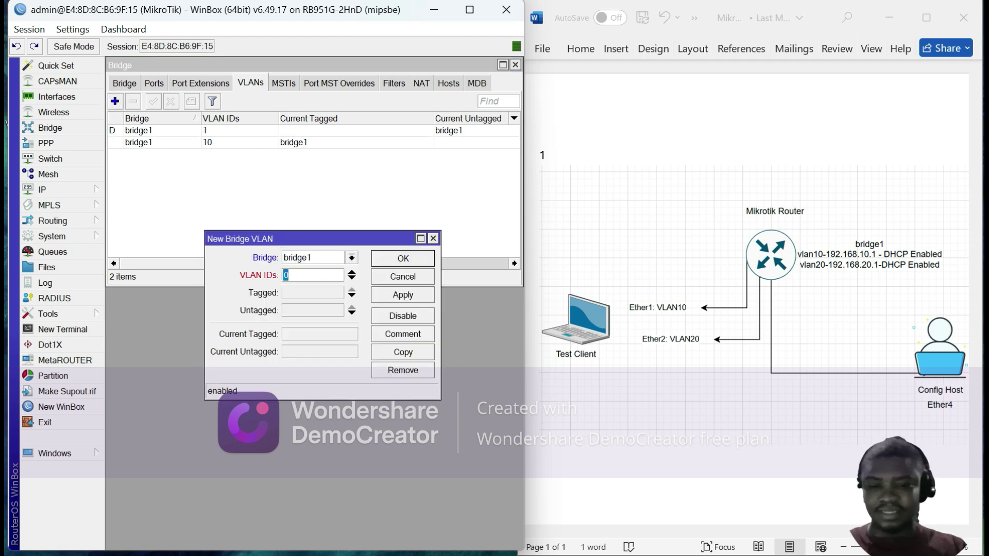
type("2")
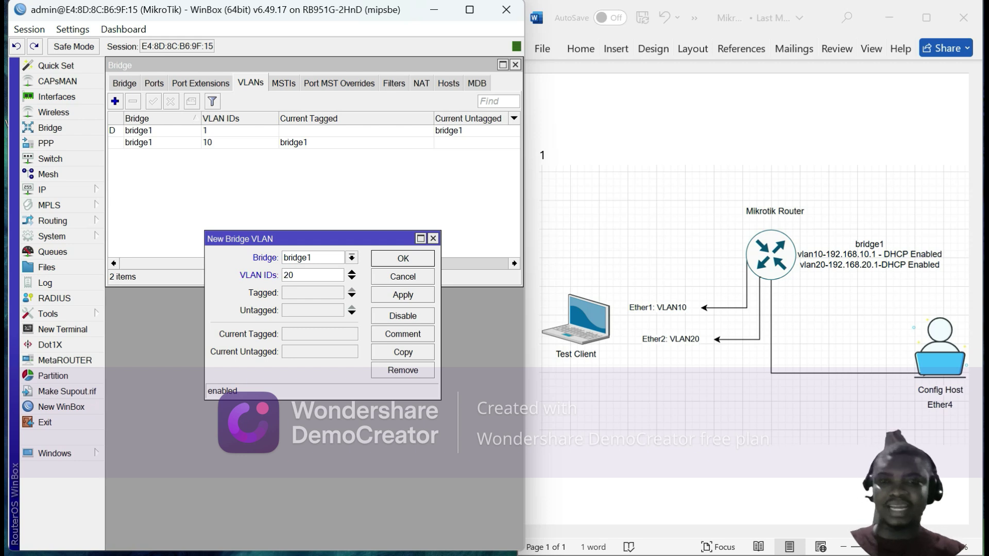
left_click(321, 293)
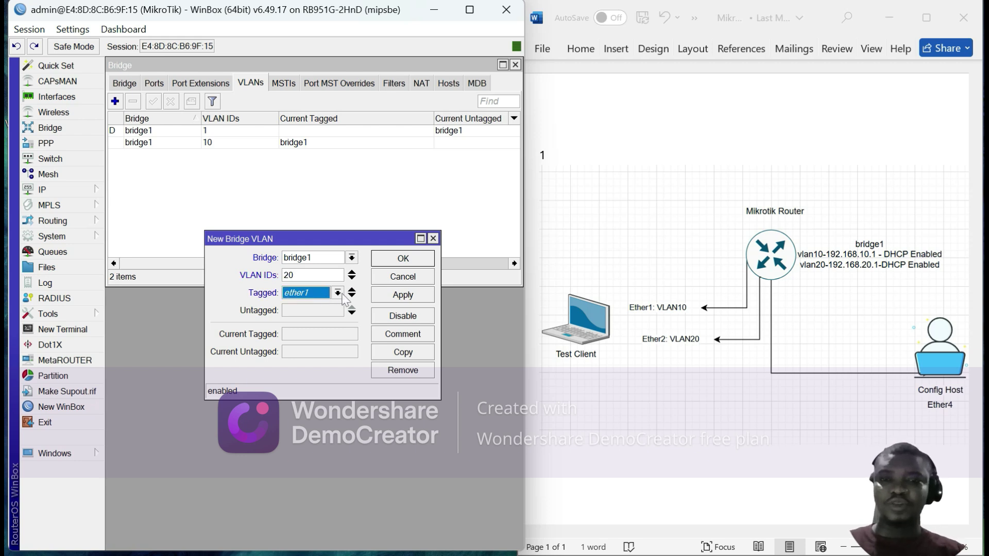
left_click(338, 293)
left_click(310, 306)
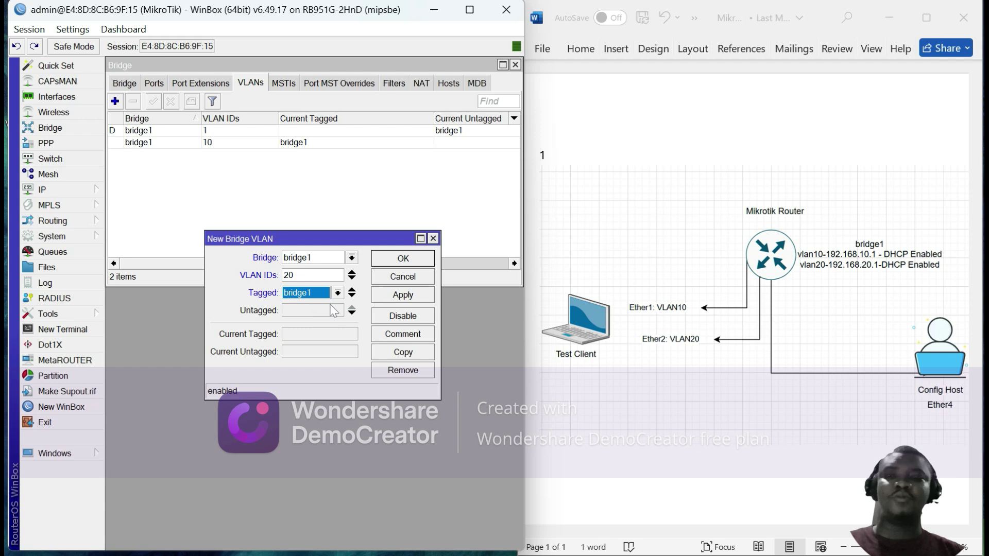
left_click(329, 310)
left_click(338, 310)
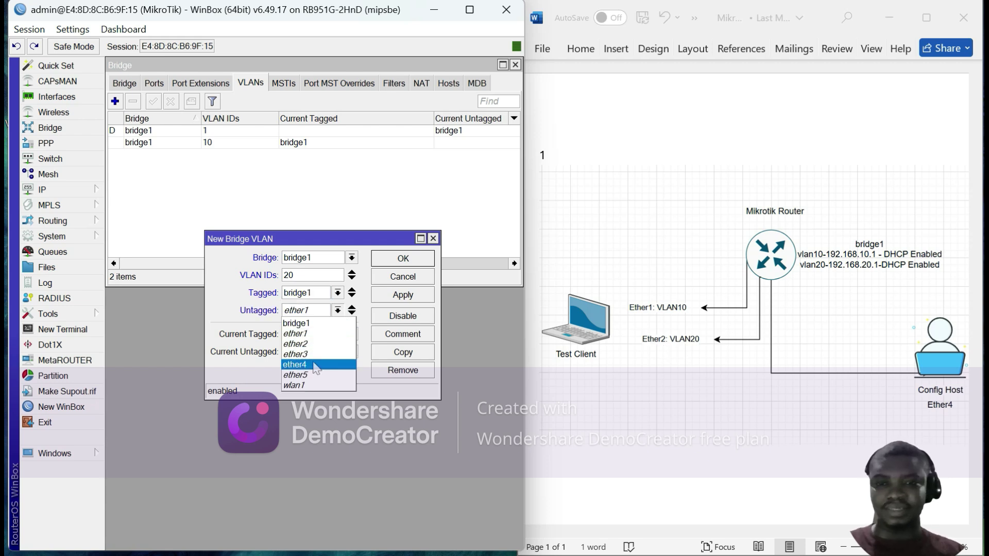
left_click(306, 344)
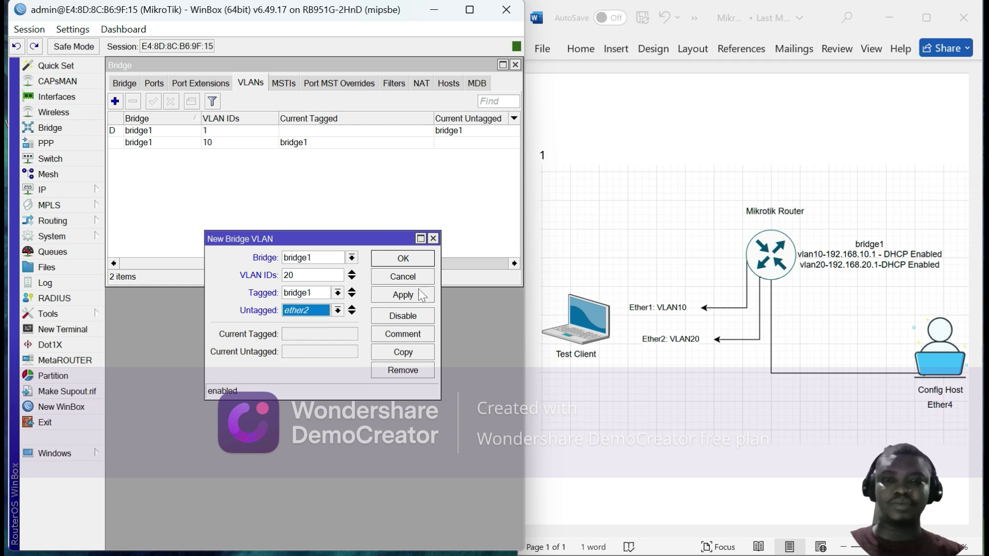
left_click(403, 296)
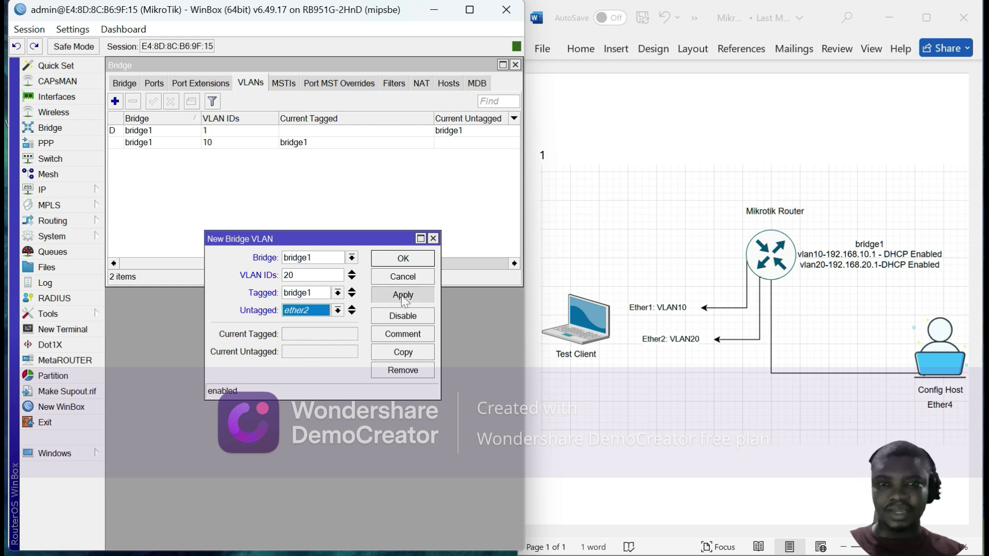
left_click(412, 262)
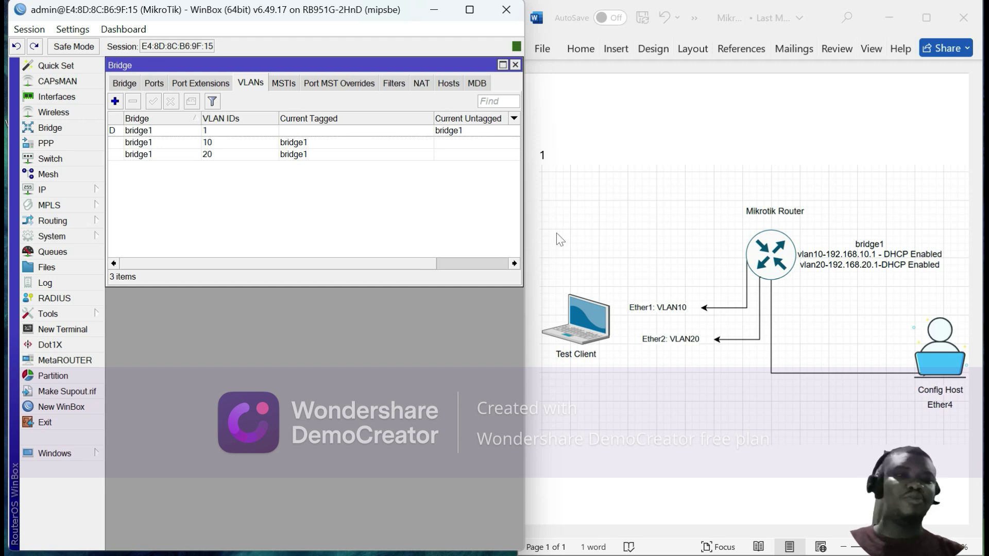
- Add ether1 as a port of bridge1 with PVID 10
left_click(154, 85)
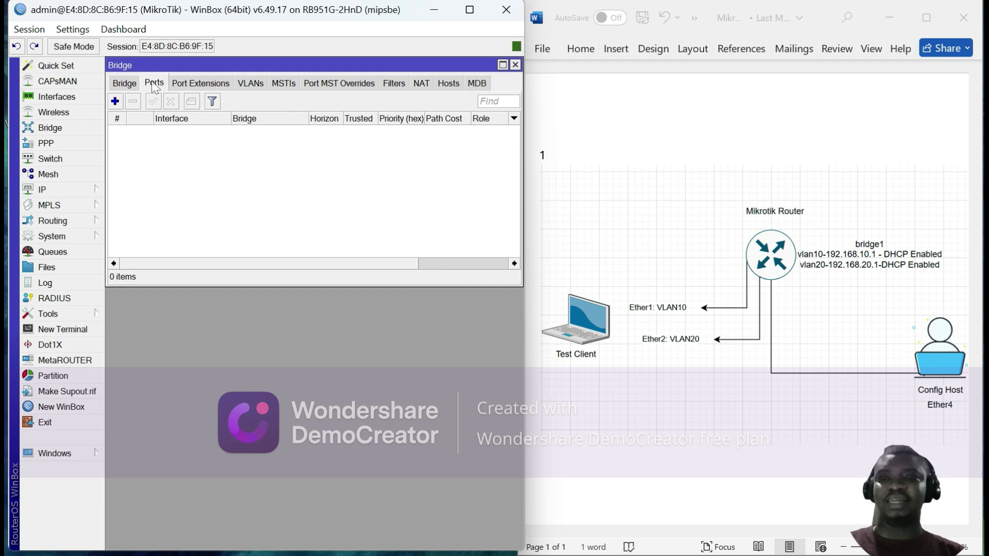
left_click(115, 101)
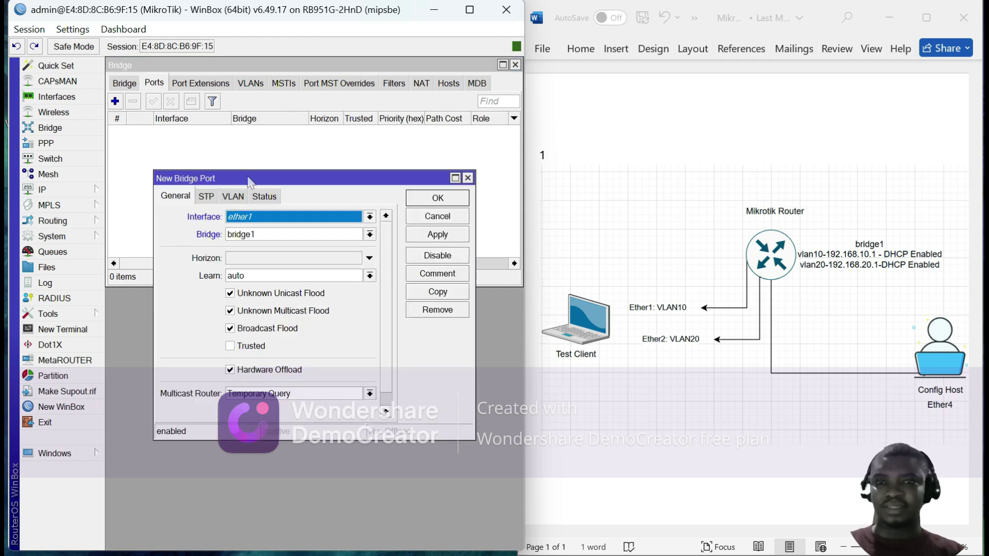
left_click_drag(274, 179, 265, 146)
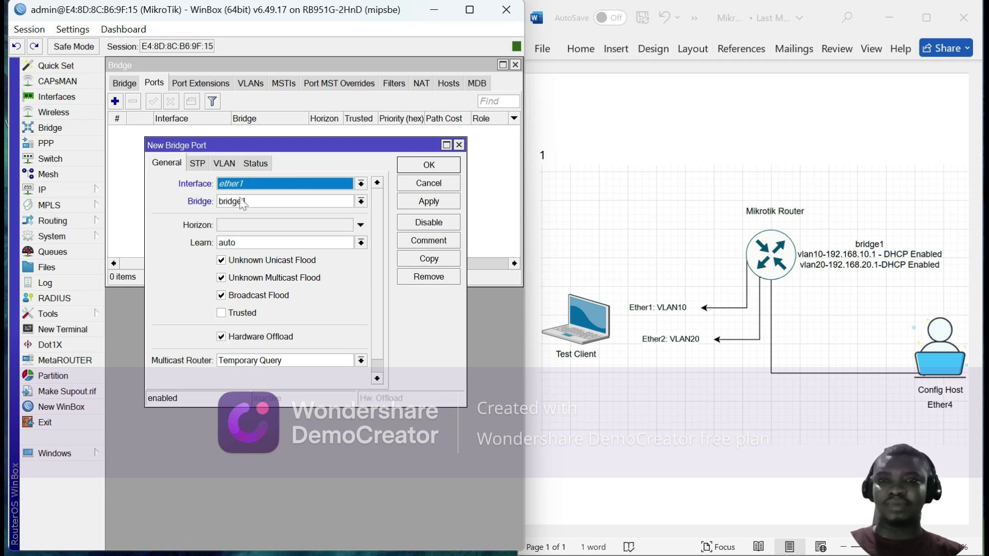
left_click(225, 164)
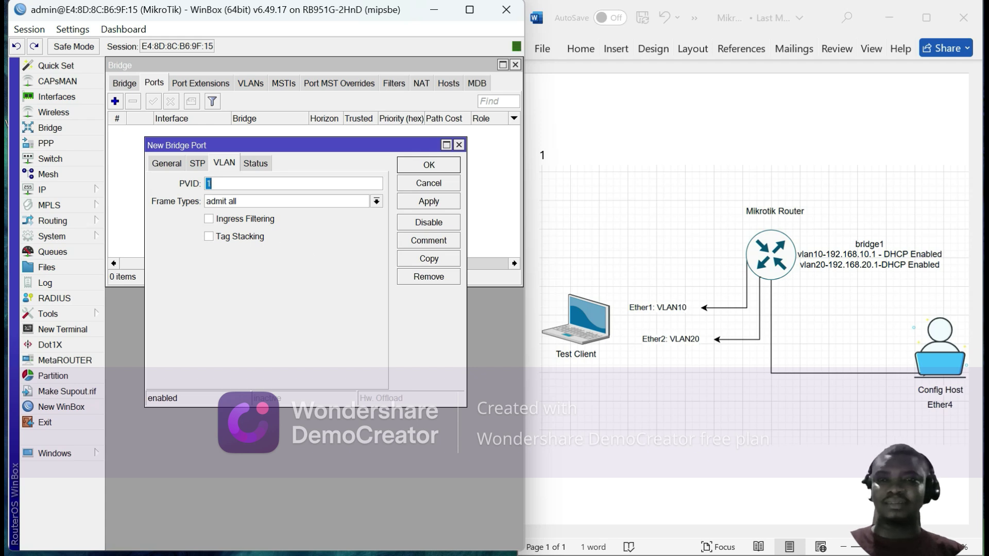
type("10")
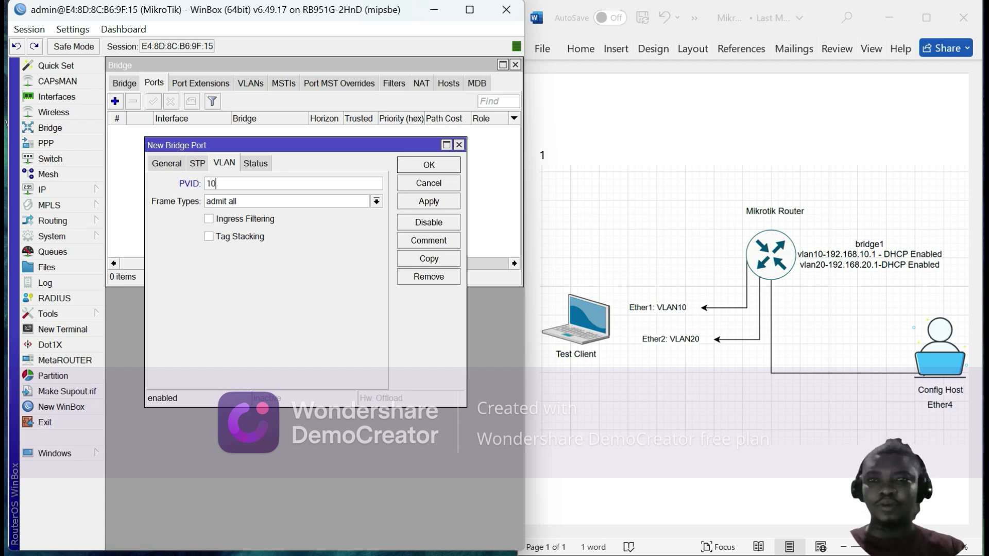
left_click(439, 202)
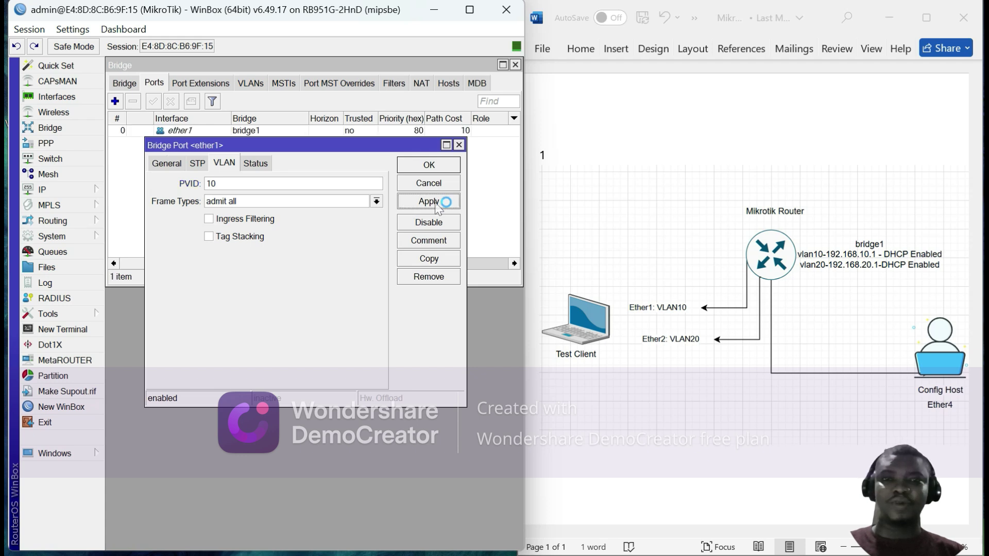
left_click(438, 166)
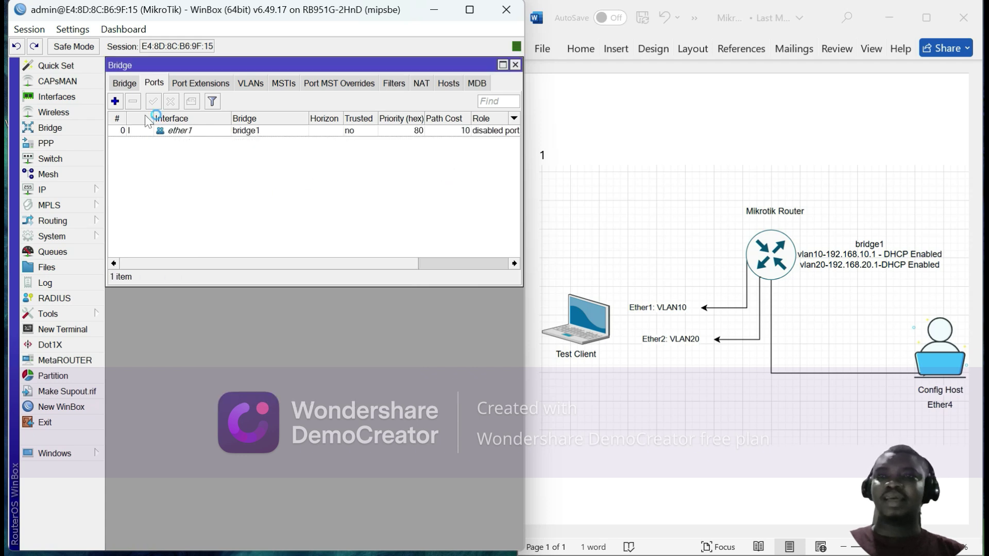
- Add ether2 as a port of bridge1 with PVID 20, and review the bridge's VLAN table
left_click(116, 102)
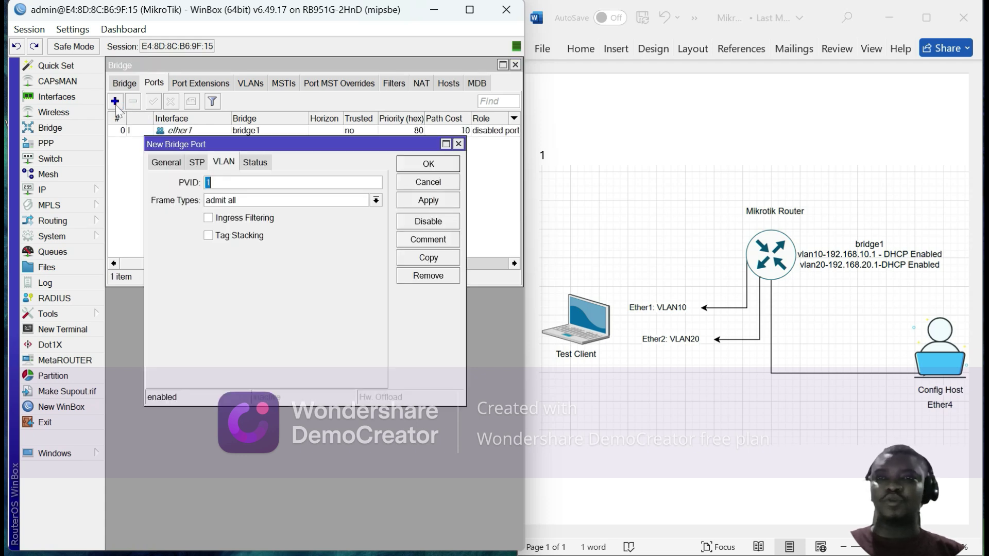
left_click(166, 163)
left_click(360, 182)
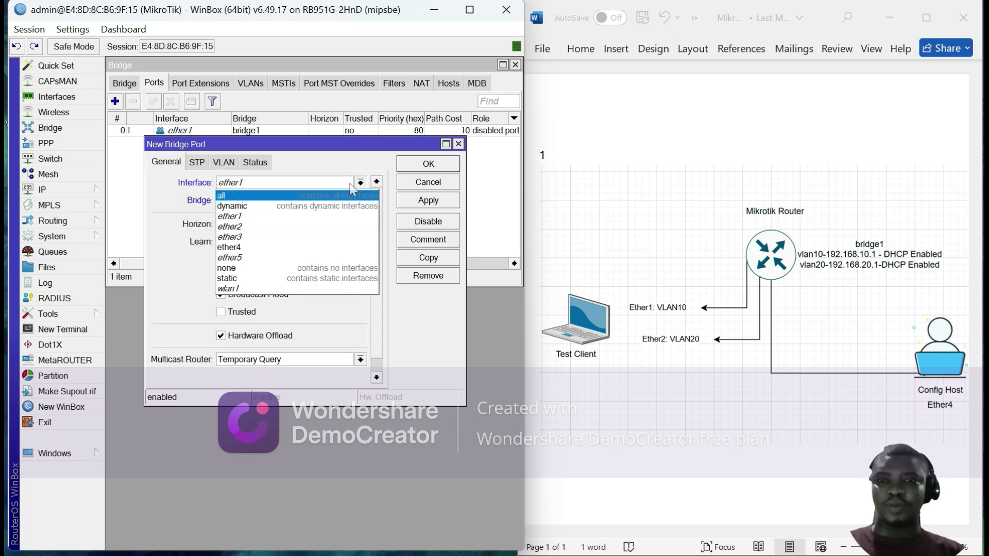
left_click(260, 228)
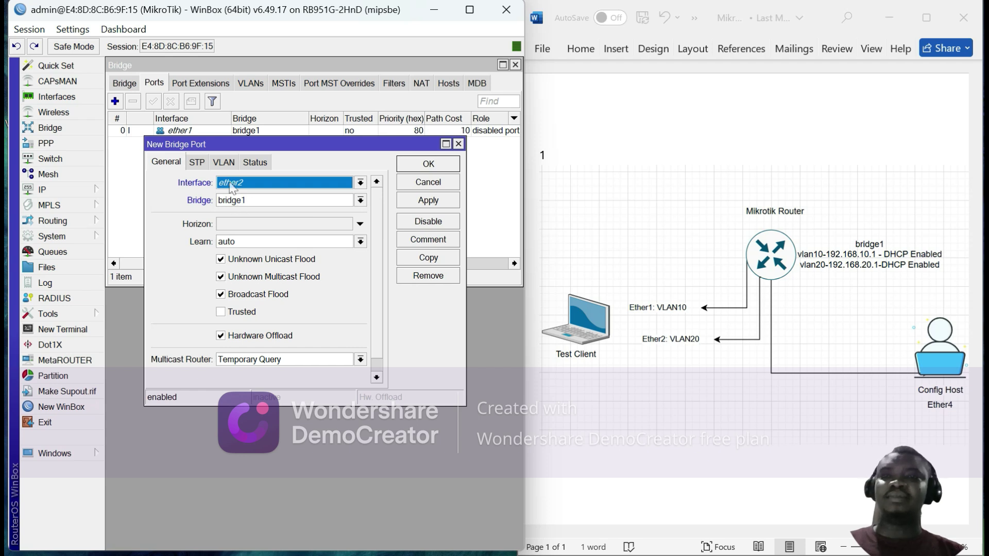
left_click(224, 162)
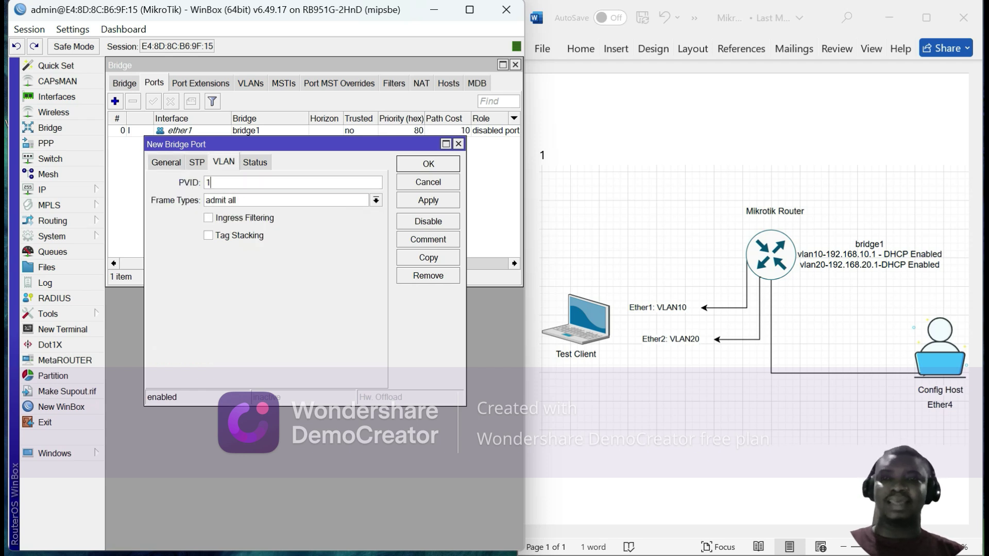
key("BackSpace")
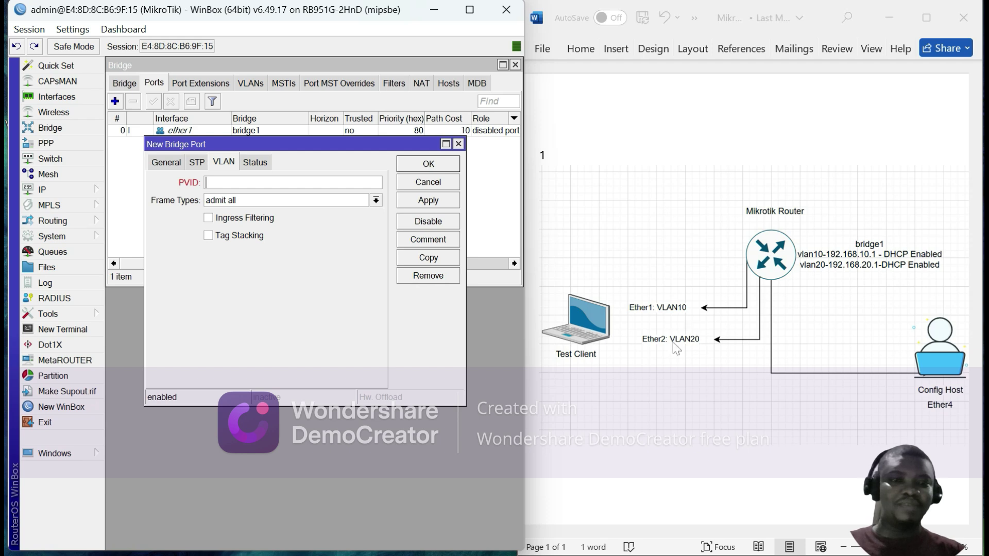
type("20")
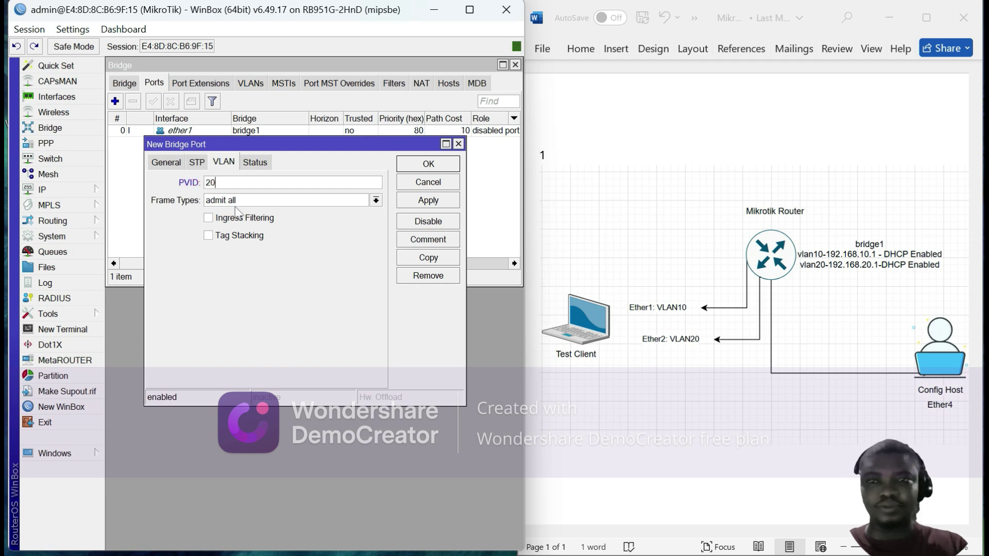
left_click(428, 201)
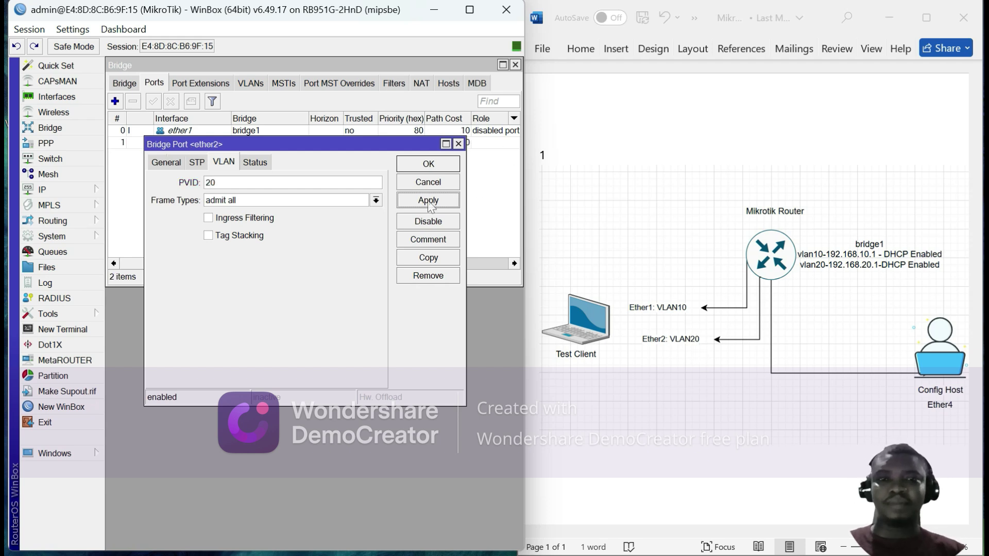
left_click(428, 164)
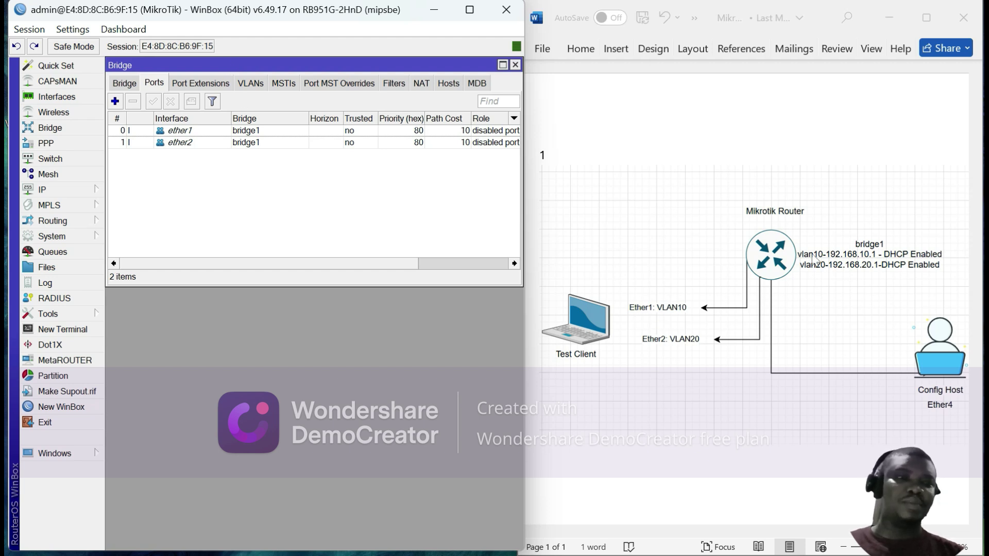
left_click(252, 83)
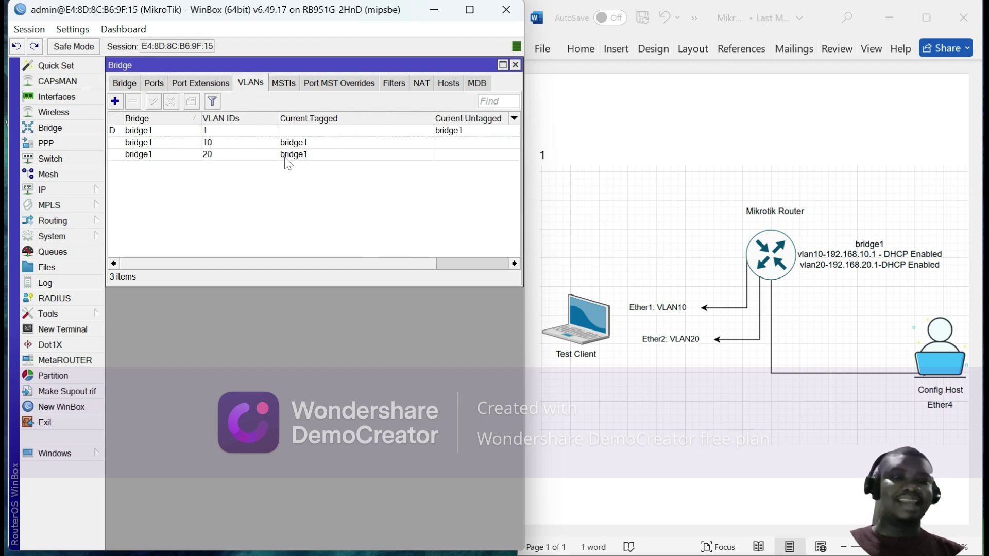
- Create a VLAN interface named vlan10 with VLAN ID 10 on bridge1
left_click(56, 97)
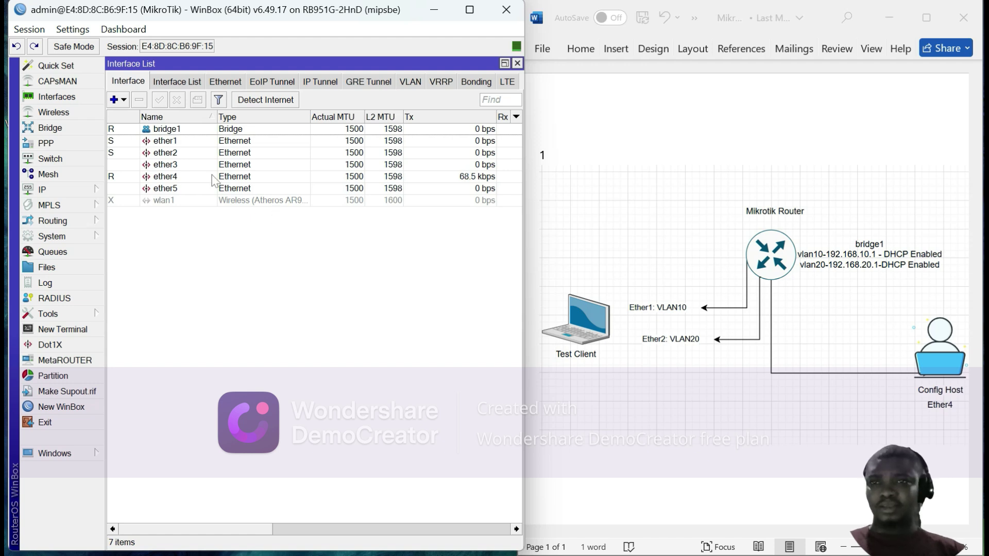
left_click(123, 99)
left_click(149, 111)
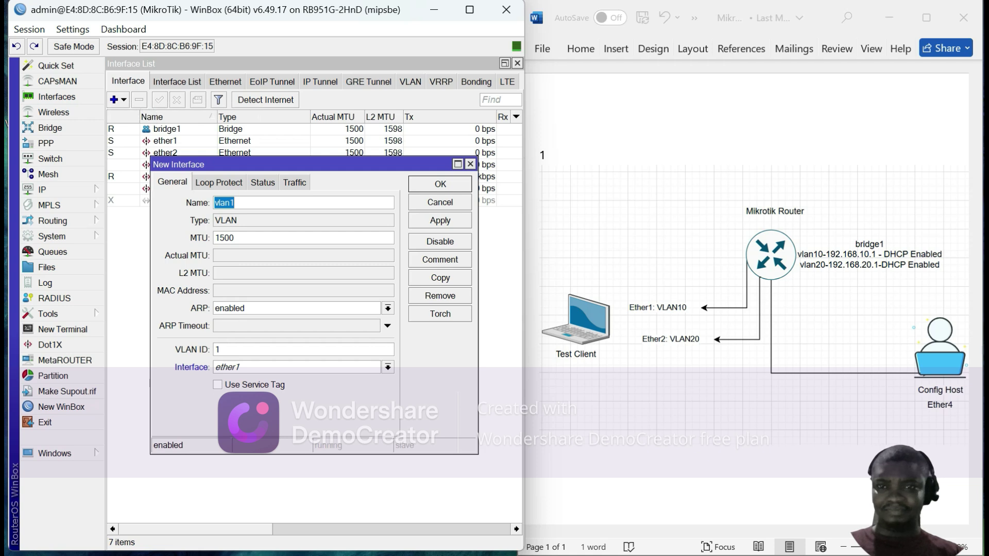
left_click(237, 202)
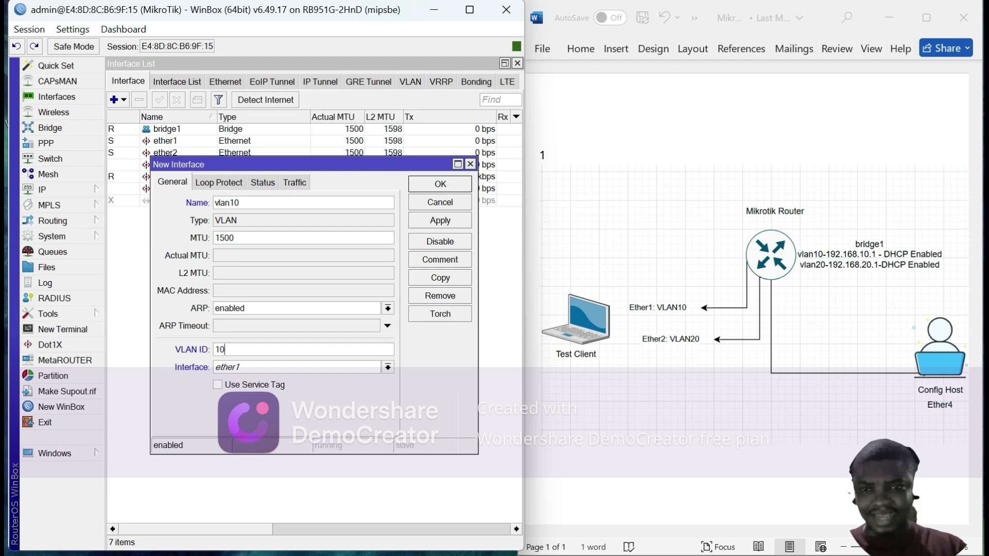
left_click(387, 366)
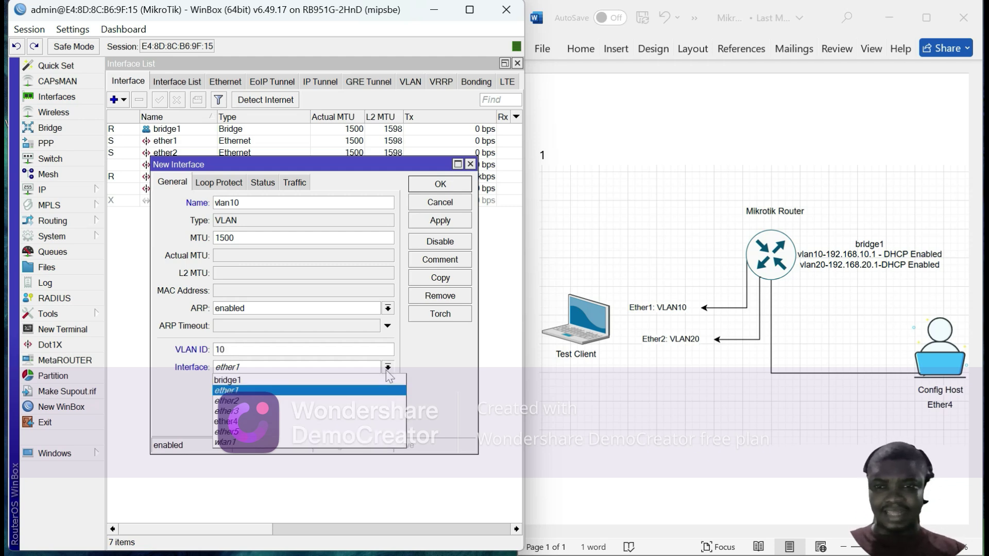
left_click(297, 381)
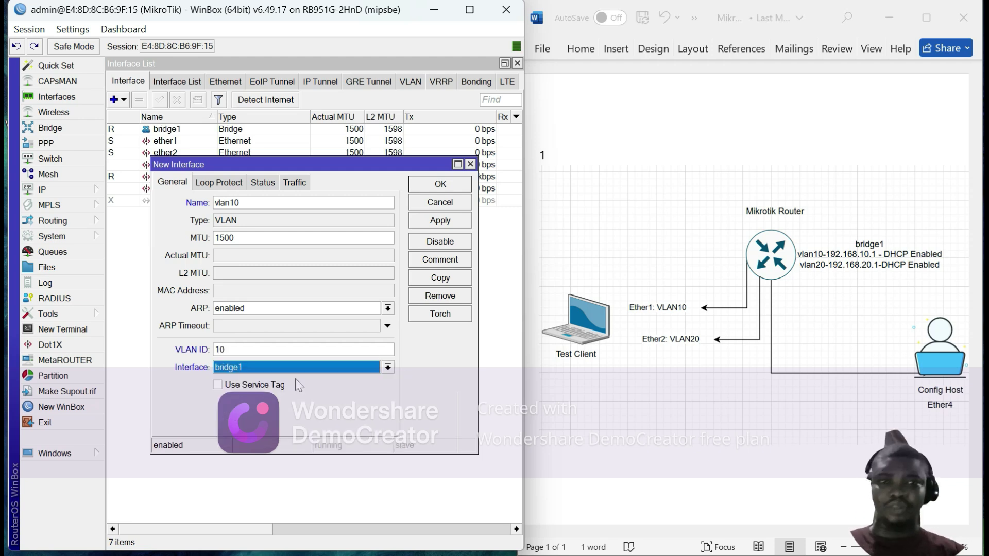
left_click(438, 219)
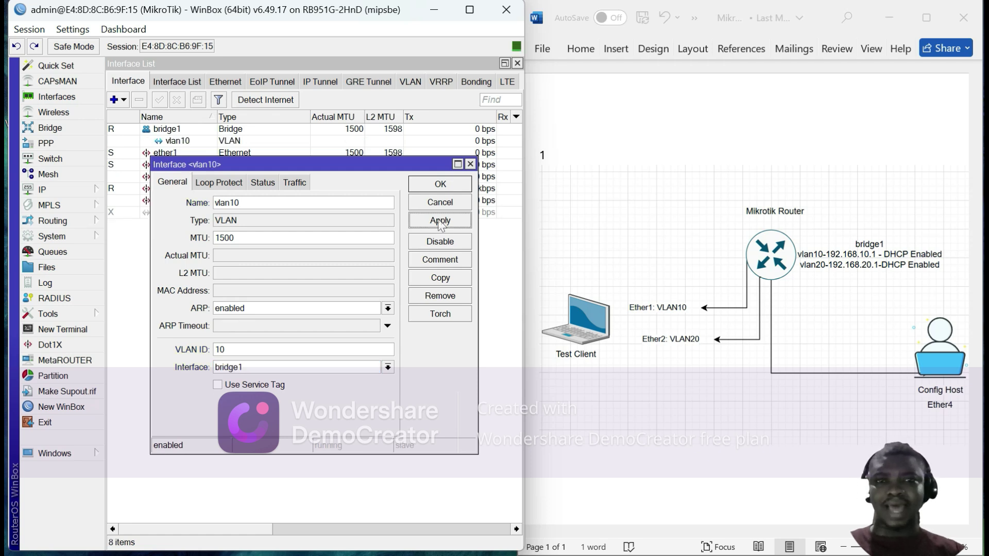
left_click(452, 188)
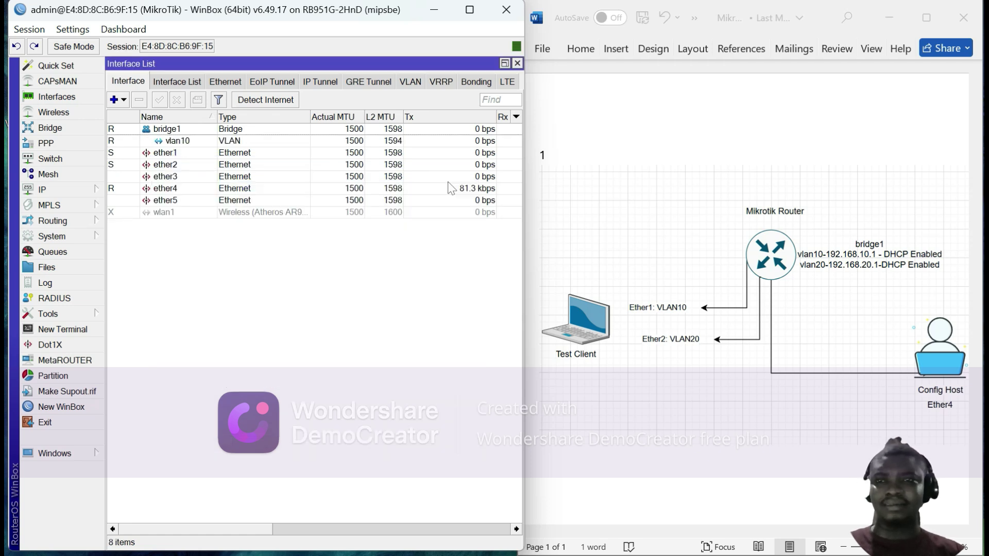
- Create a VLAN interface named vlan20 with VLAN ID 20 on bridge1
left_click(122, 99)
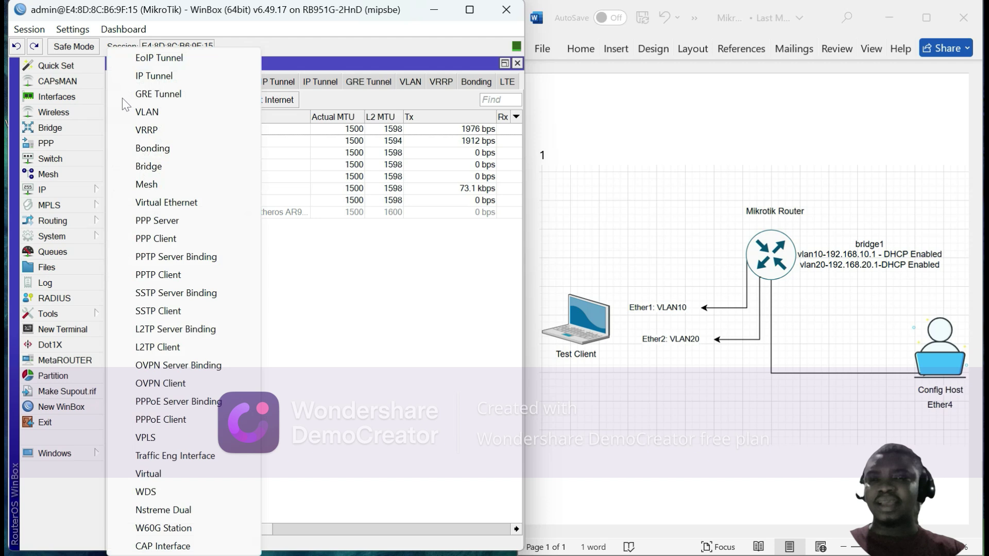
left_click(147, 116)
left_click(234, 202)
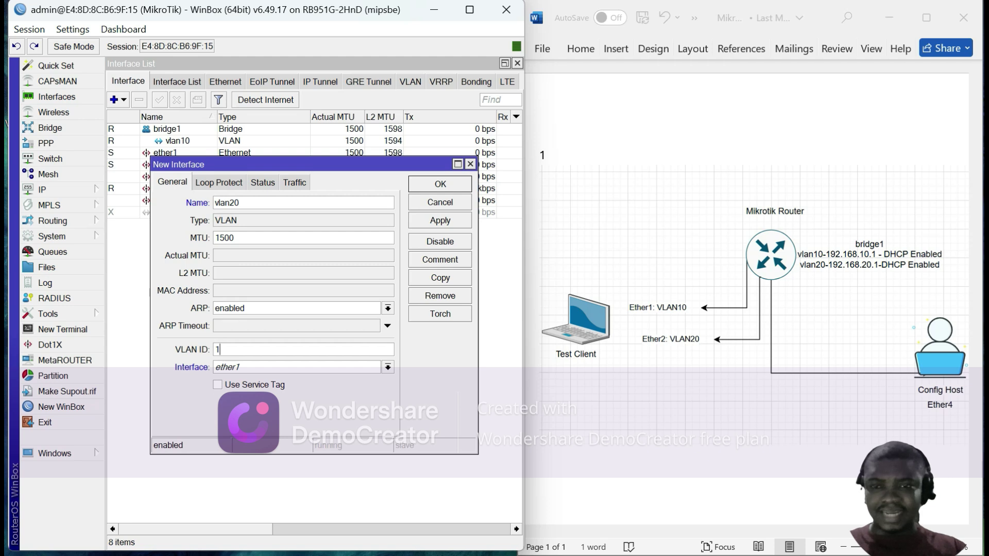
key("BackSpace")
type("20")
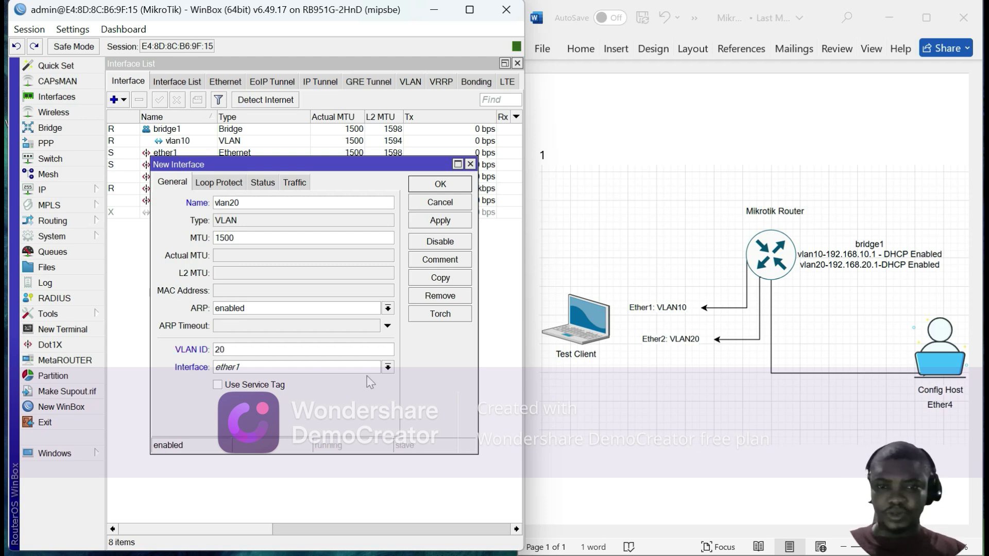
left_click(388, 367)
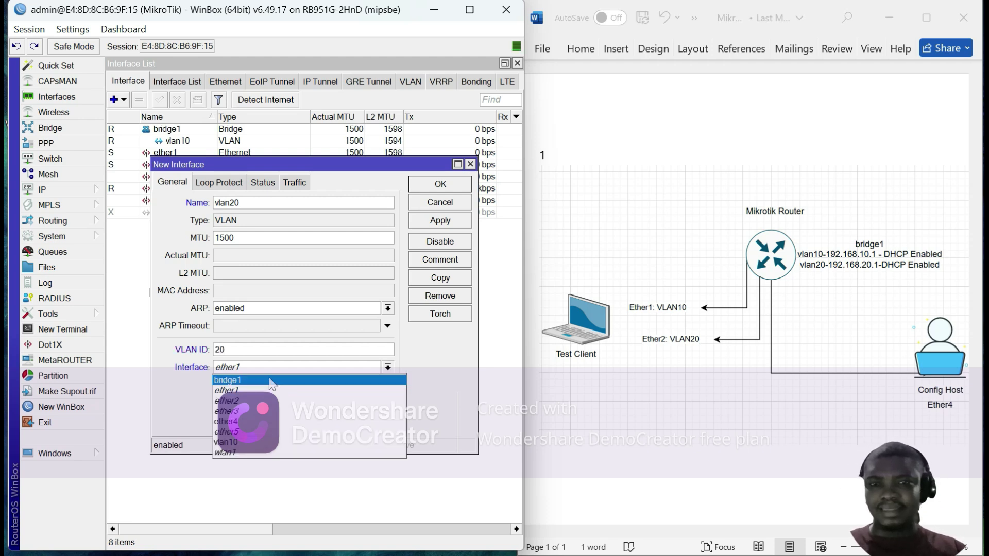
left_click(270, 379)
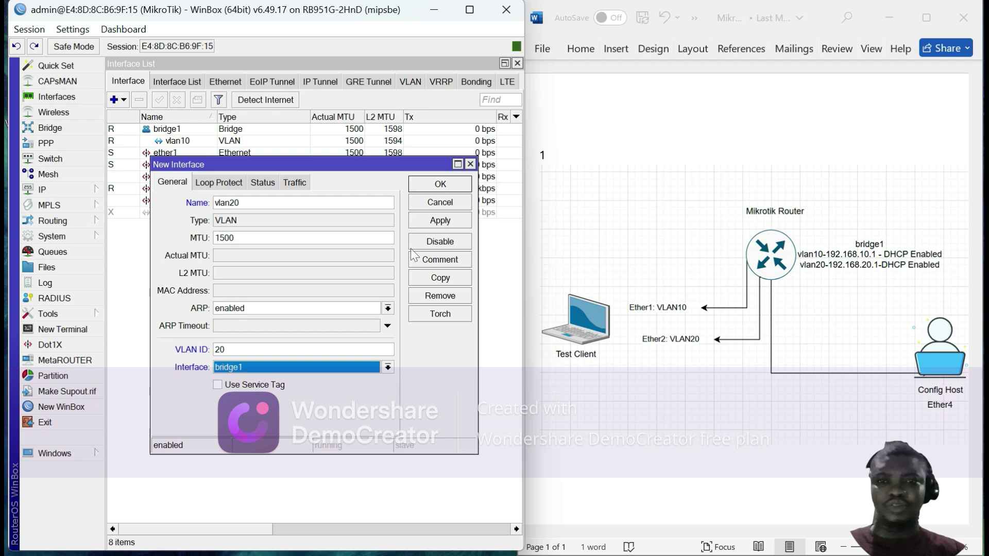
left_click(442, 223)
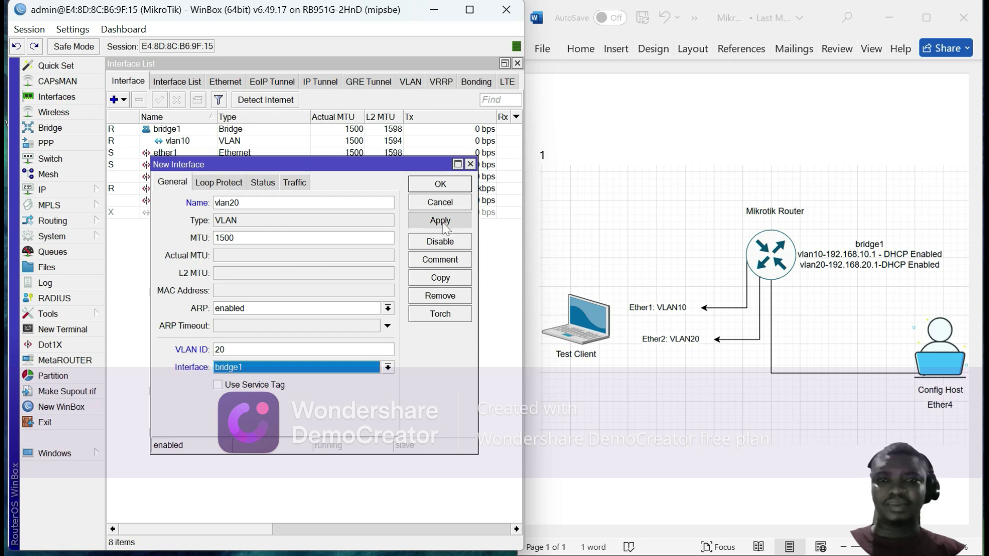
left_click(442, 187)
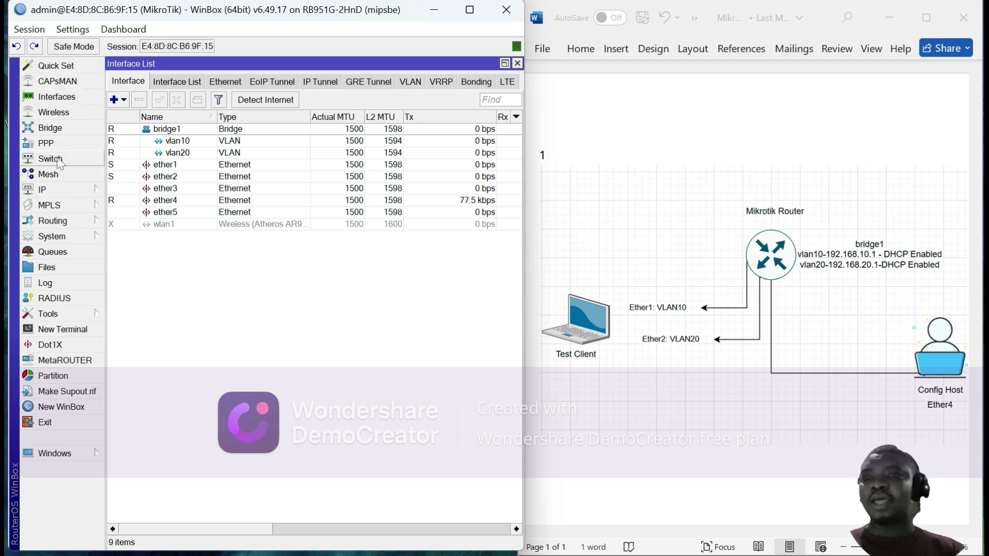
- Assign the IP address 192.168.10.1/24 to the vlan10 interface
left_click(57, 190)
left_click(134, 191)
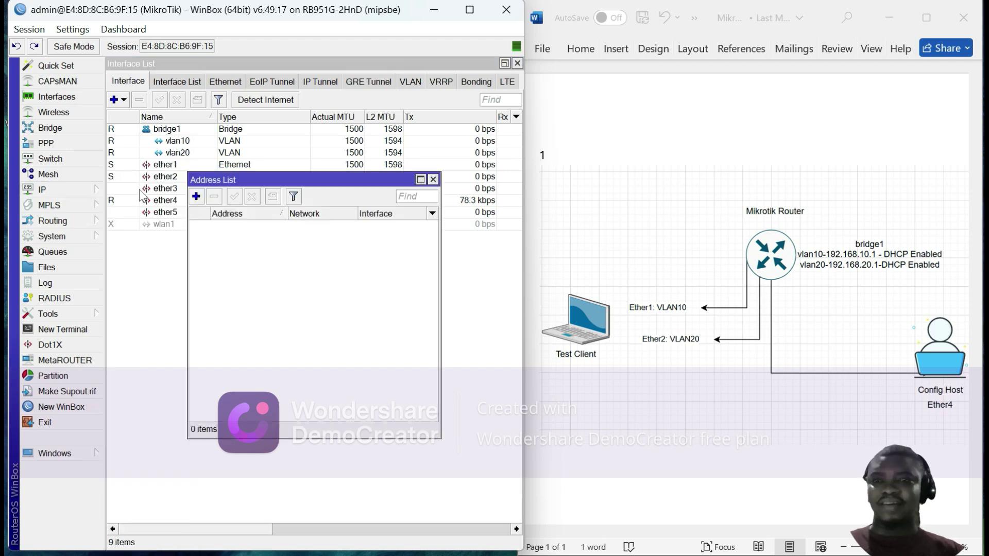
left_click(196, 197)
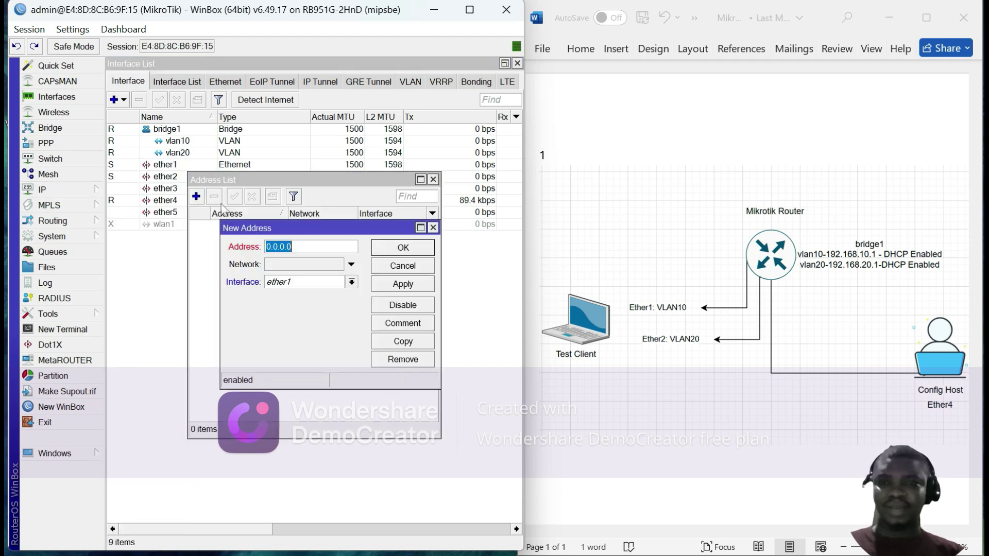
key("End")
key("BackSpace")
key("BackSpace")
key("BackSpace")
type("192")
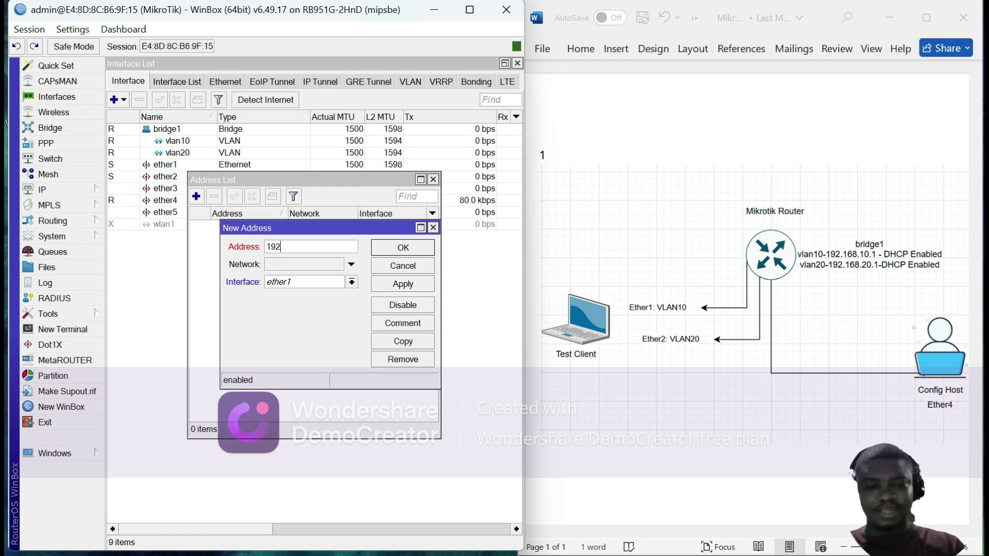
type(".168.10.1/24")
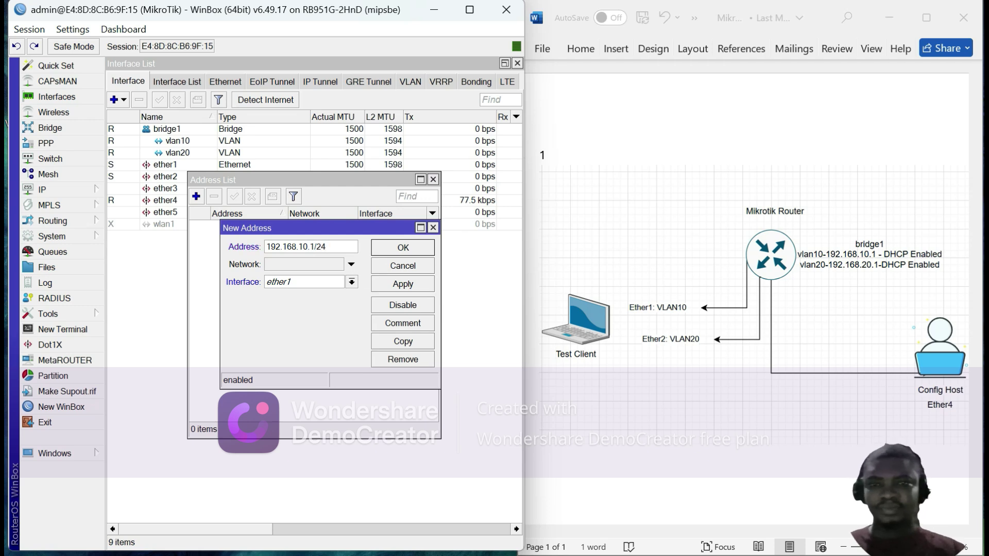
left_click(351, 282)
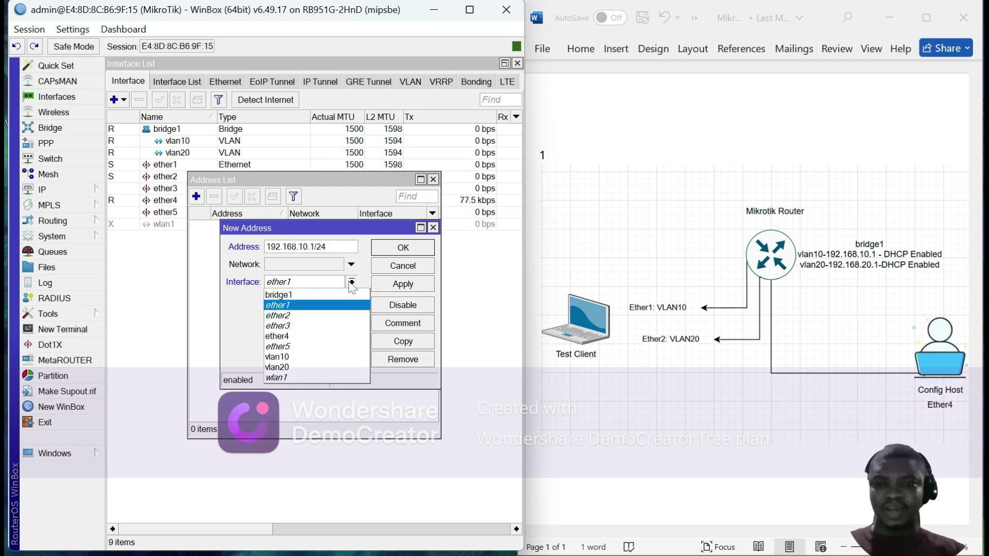
left_click(291, 356)
left_click(404, 286)
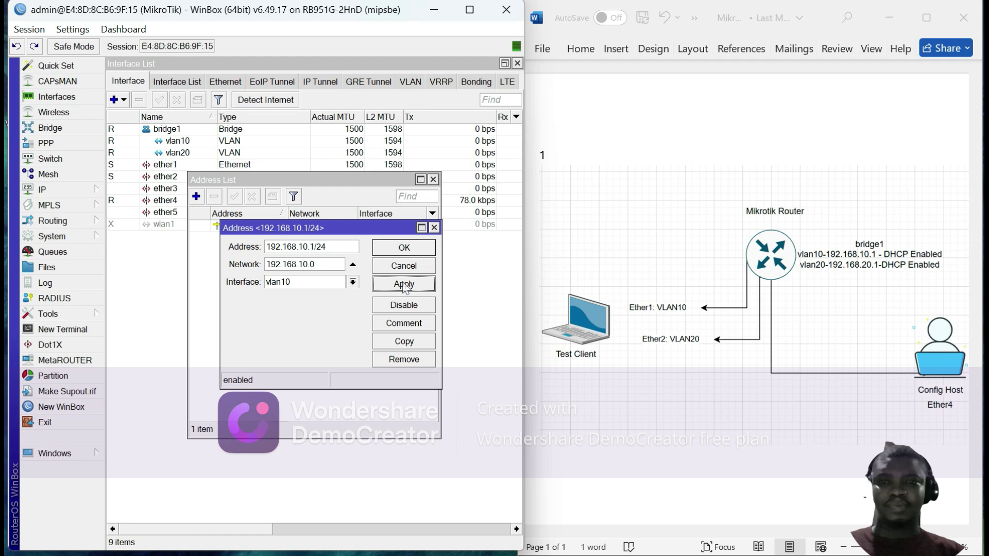
left_click(404, 247)
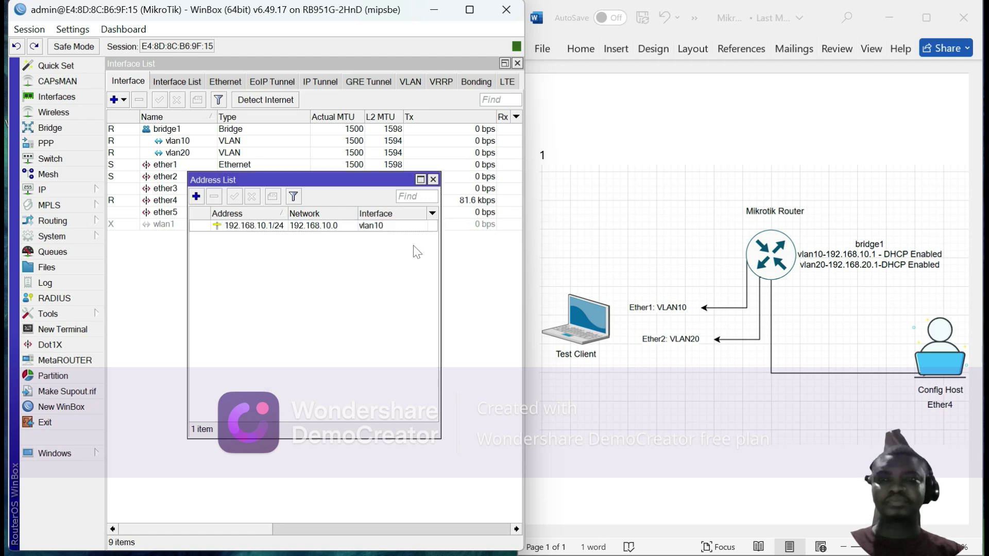
- Assign the IP address 192.168.20.1/24 to the vlan20 interface and close the address list
left_click(199, 199)
type("192.168.20.1/24")
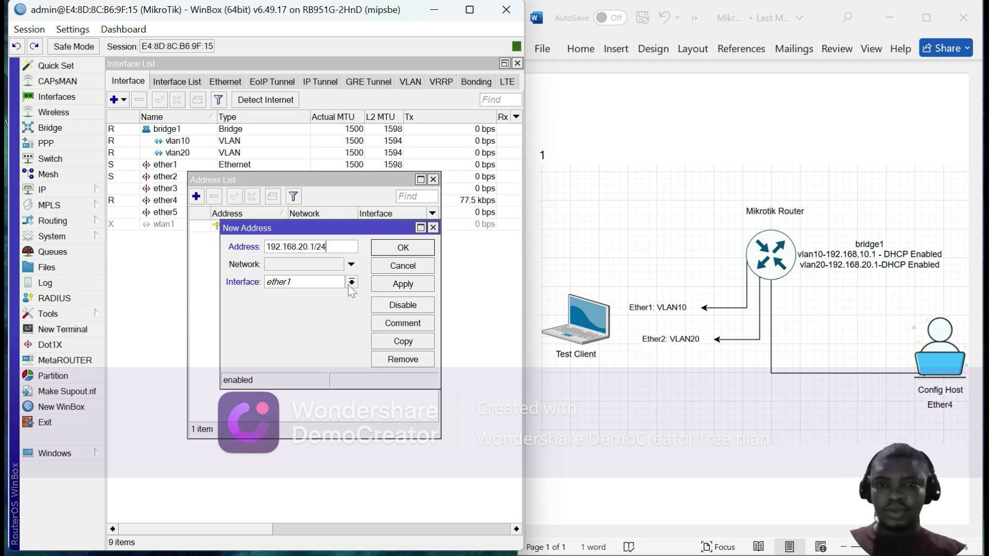
left_click(351, 282)
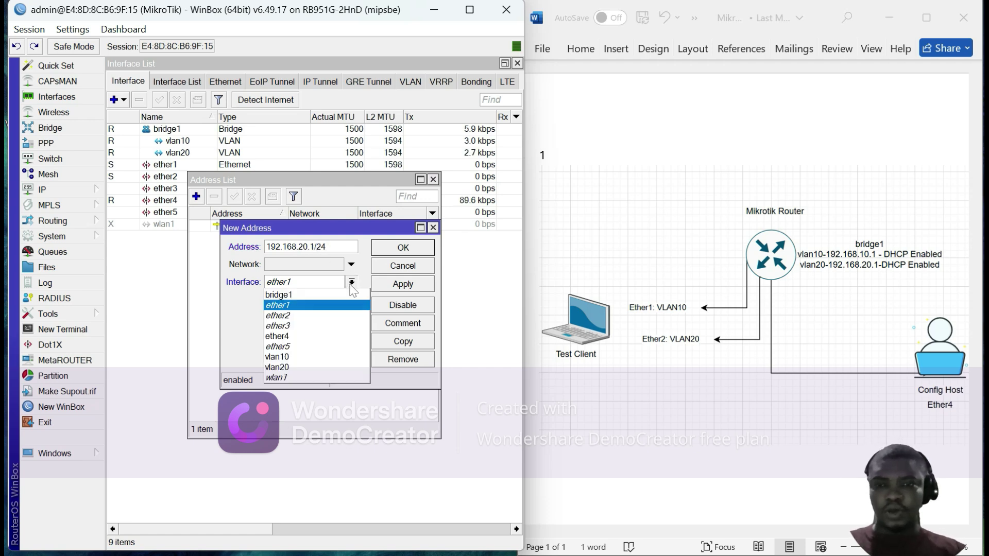
left_click(295, 368)
left_click(411, 287)
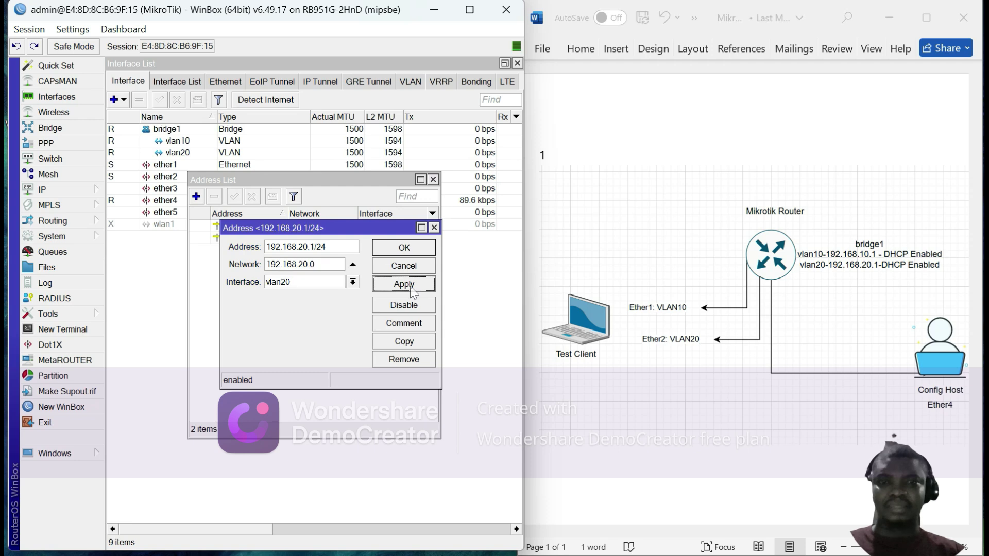
left_click(413, 246)
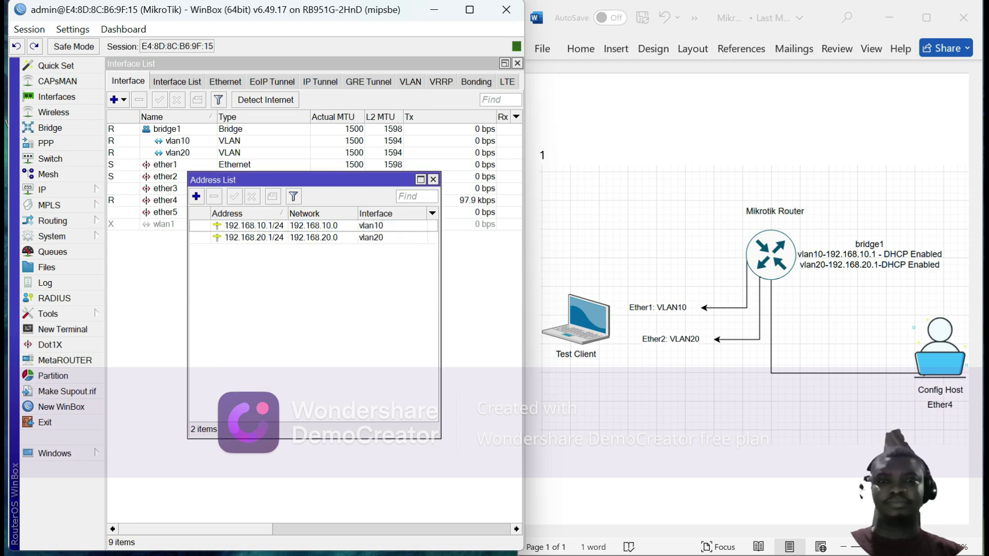
left_click(433, 180)
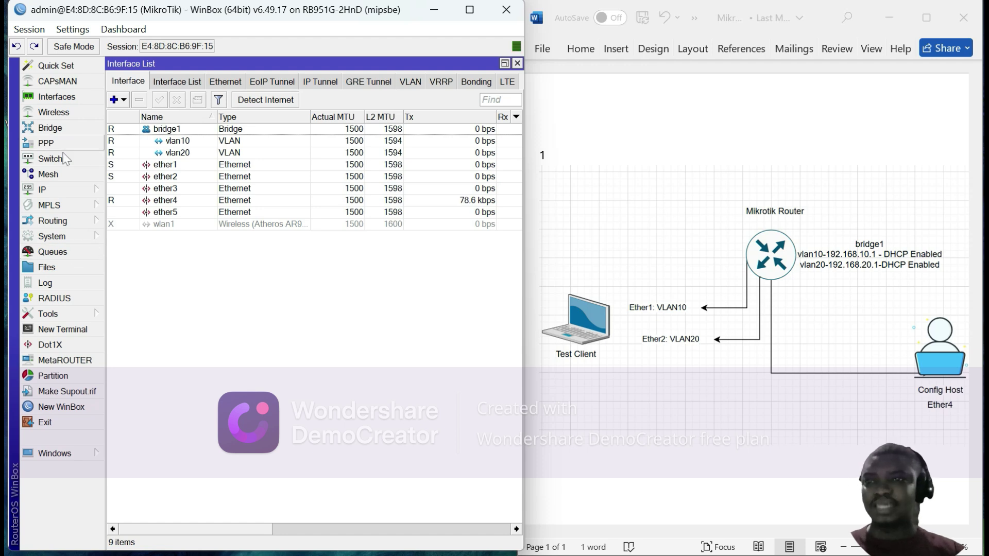
- Set up a DHCP server on the vlan10 interface with DHCP Setup, accepting the proposed defaults and leaving the DNS servers empty
left_click(71, 192)
left_click(138, 252)
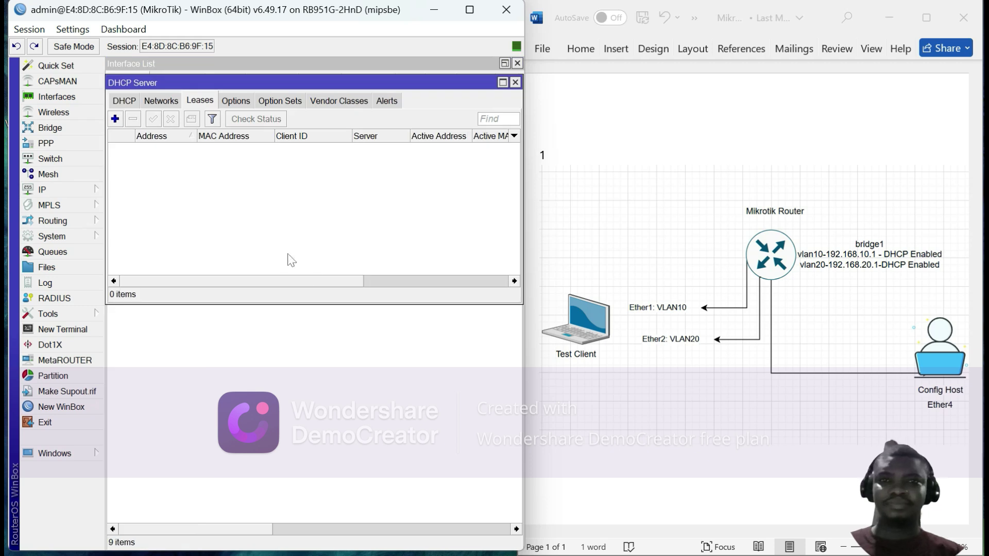
left_click(129, 101)
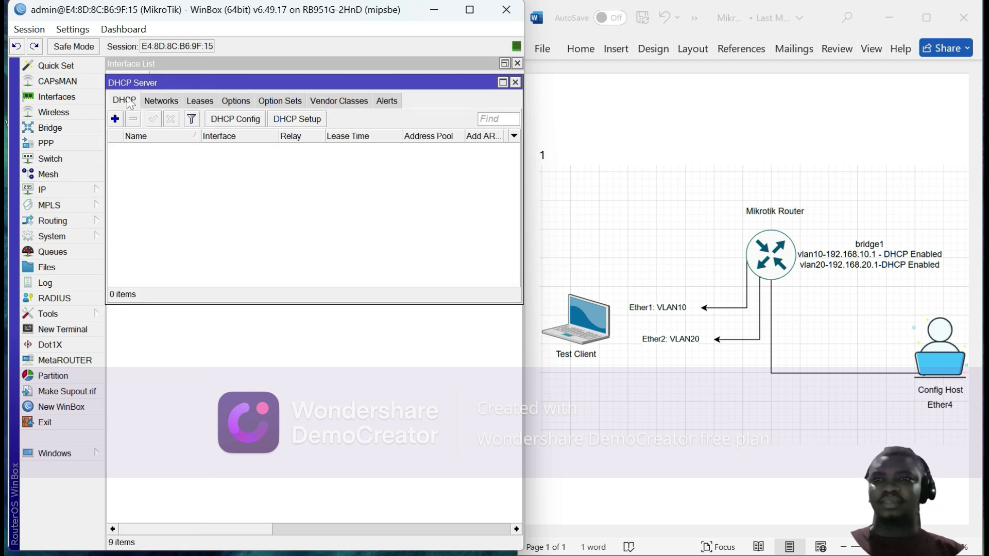
left_click(304, 119)
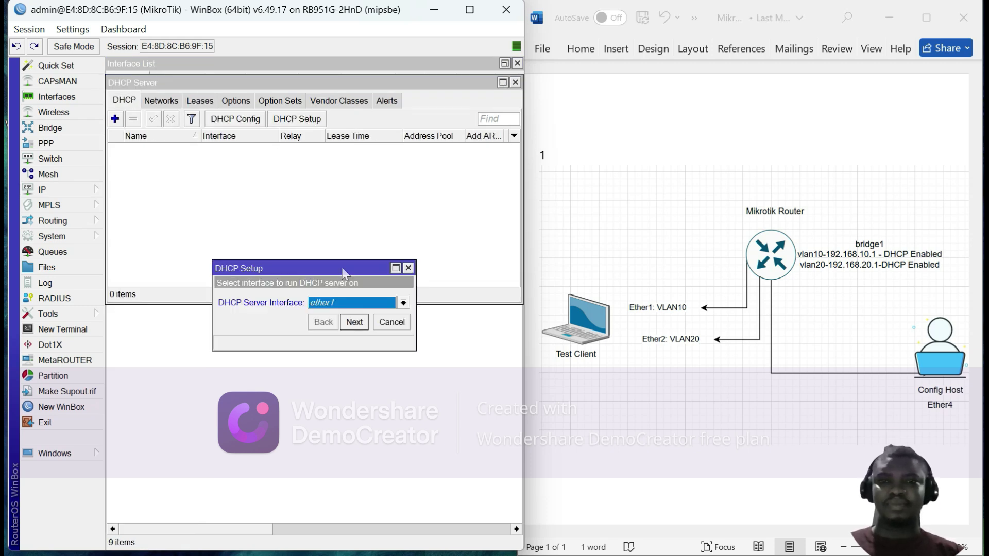
left_click(404, 303)
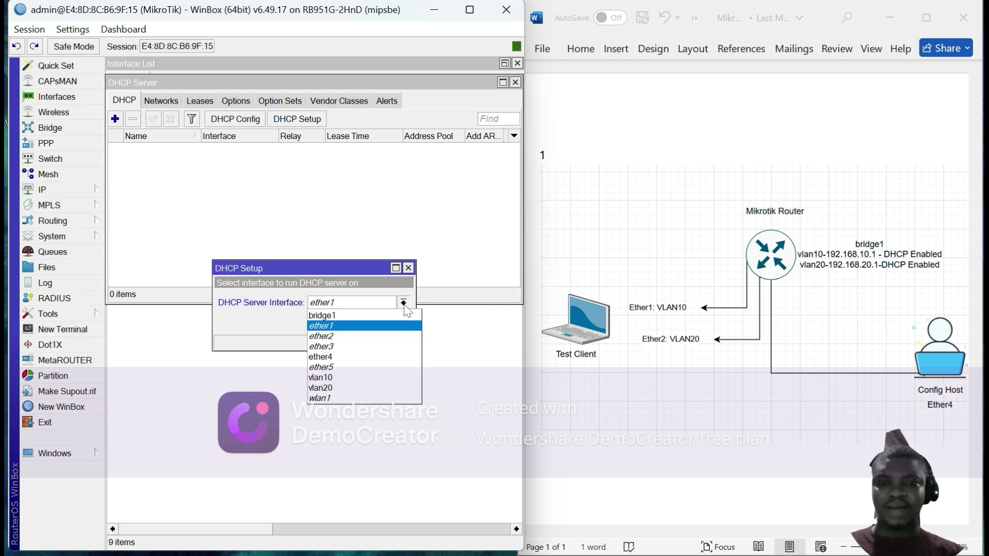
left_click(343, 377)
left_click(354, 323)
left_click(355, 323)
left_click(354, 323)
left_click(354, 323)
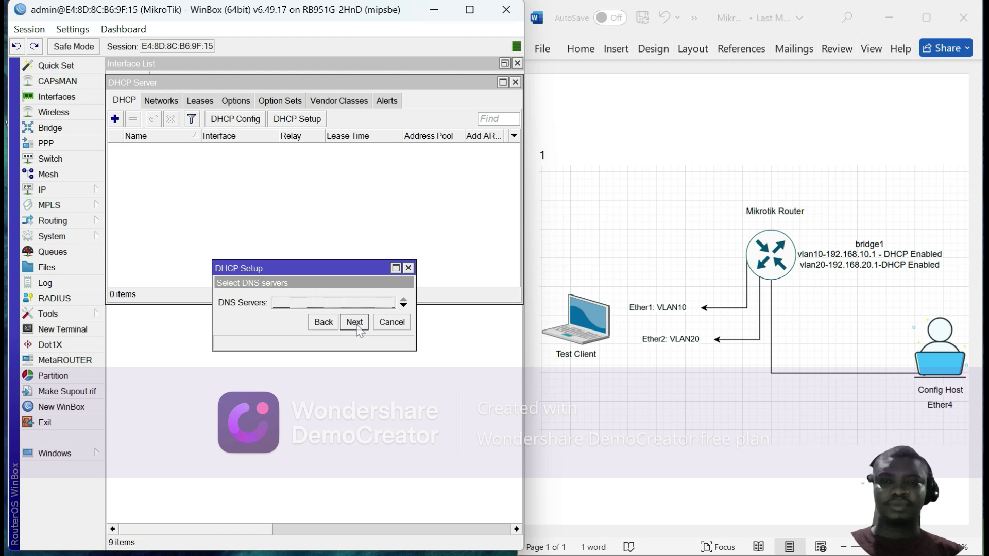
left_click(355, 323)
left_click(355, 323)
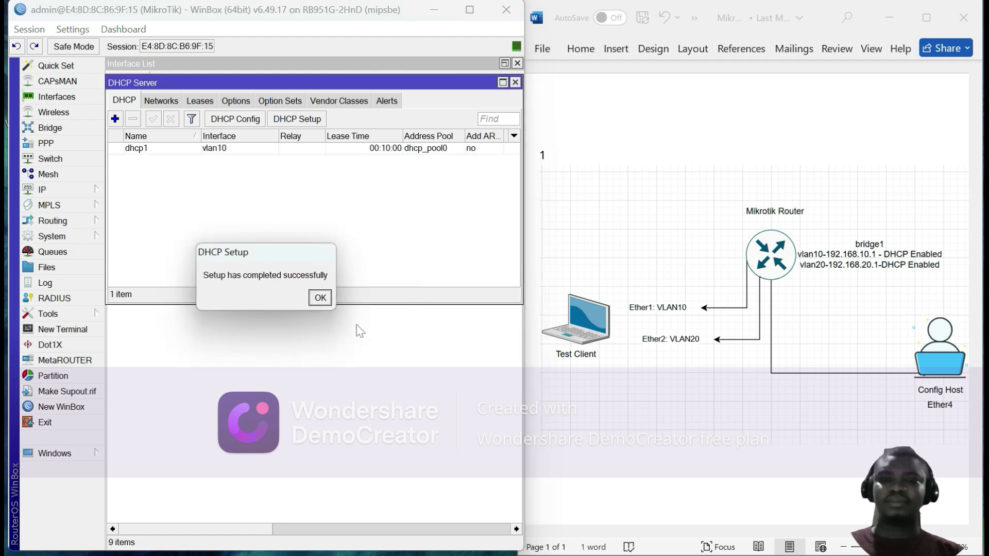
left_click(320, 297)
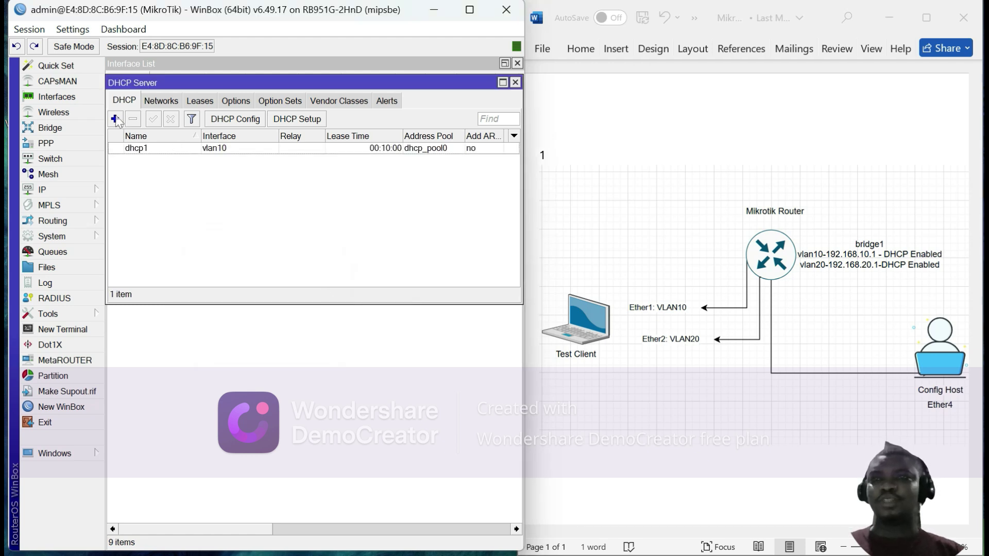
- Run DHCP Setup for the vlan20 interface, accepting the proposed defaults and leaving the DNS servers empty
left_click(288, 119)
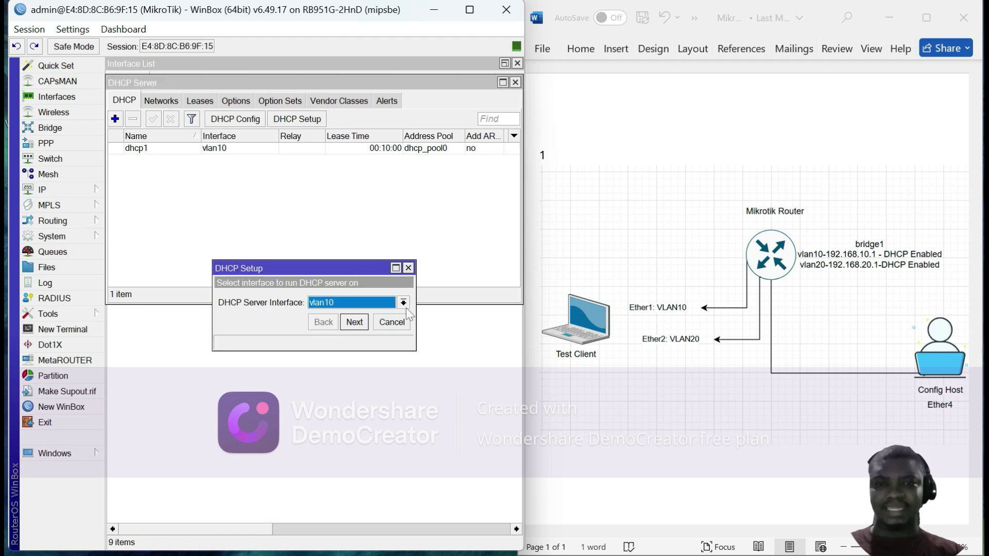
left_click(404, 305)
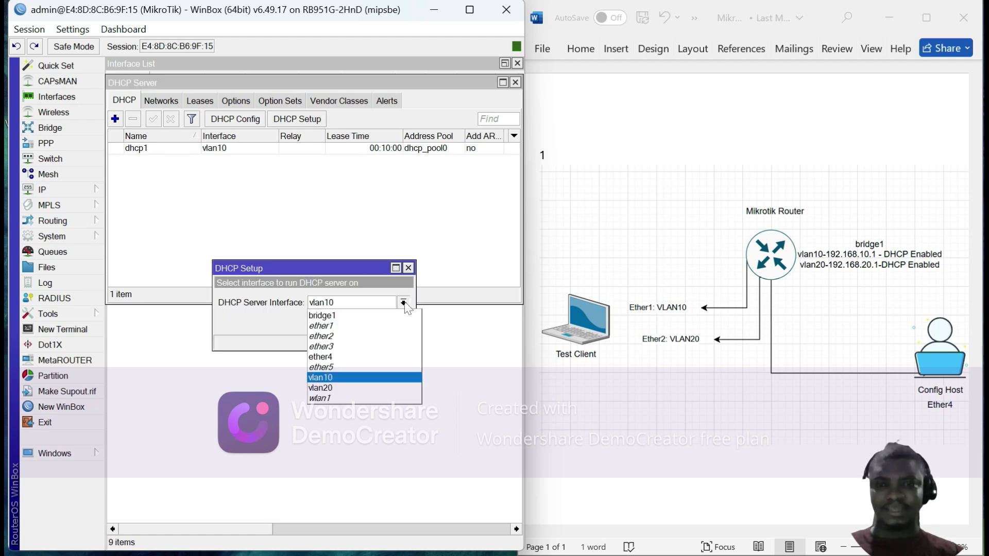
left_click(347, 388)
left_click(350, 323)
left_click(350, 323)
left_click(350, 323)
left_click(354, 323)
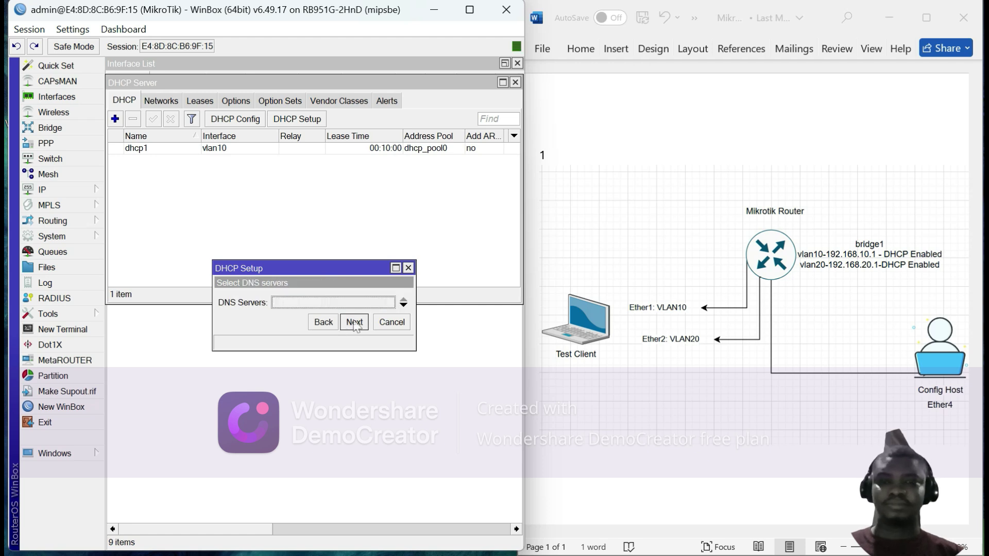
left_click(354, 323)
left_click(354, 323)
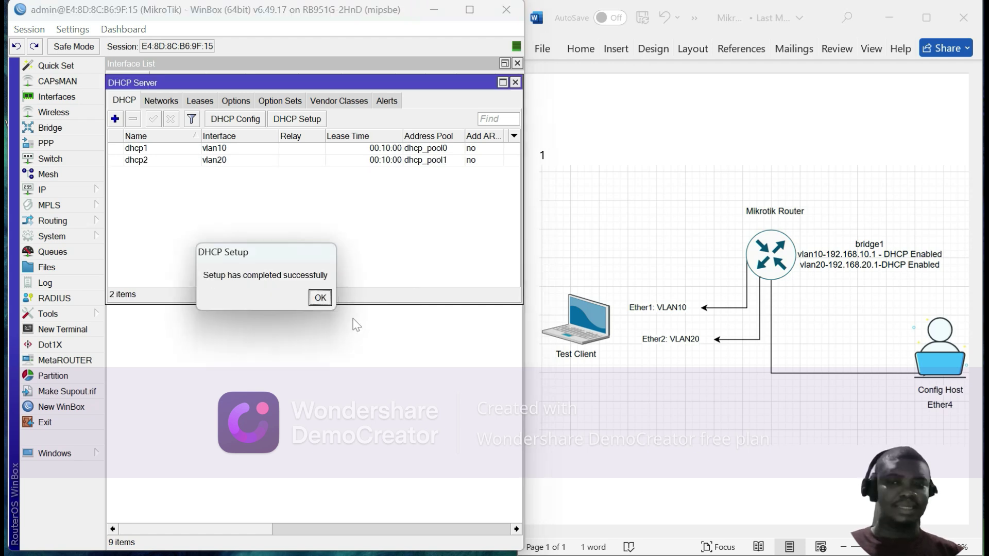
left_click(319, 298)
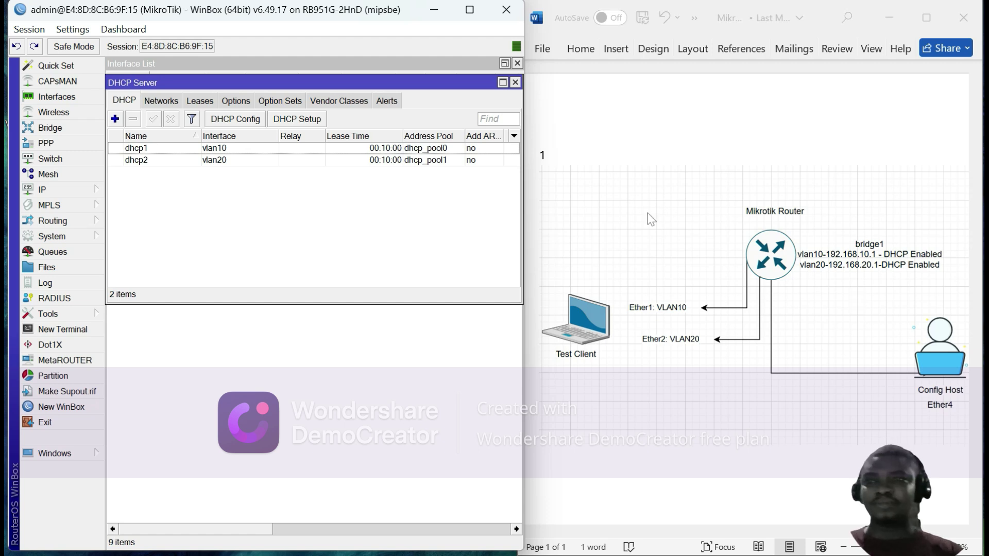
- Check the ether1 link in the interface list and the DHCP lease handed to the test client on VLAN 10
left_click(76, 98)
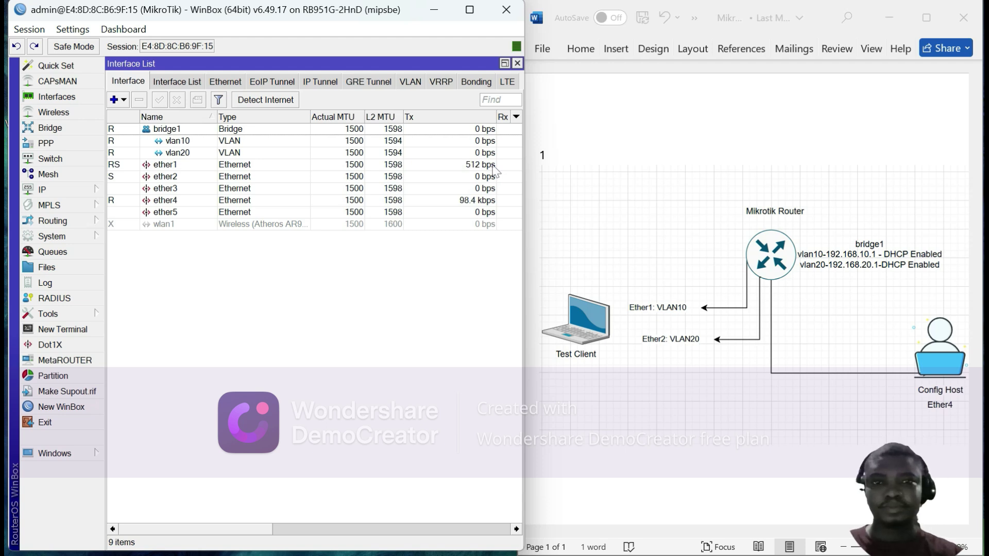
left_click(466, 167)
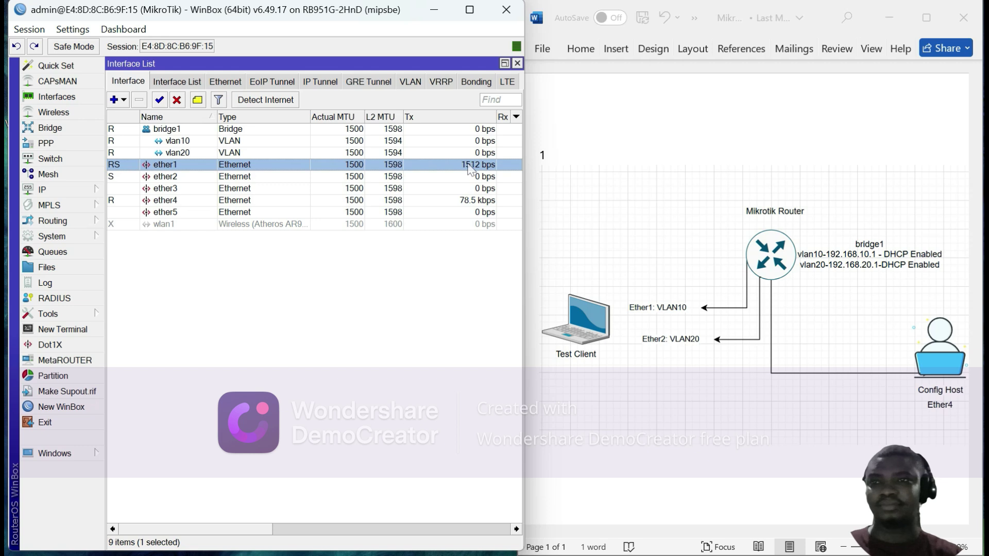
left_click(75, 190)
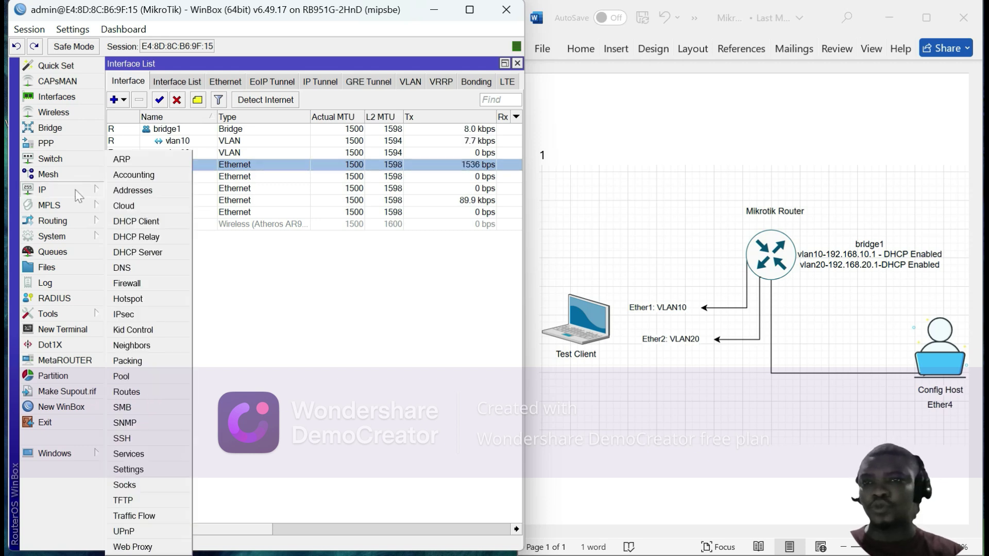
left_click(147, 255)
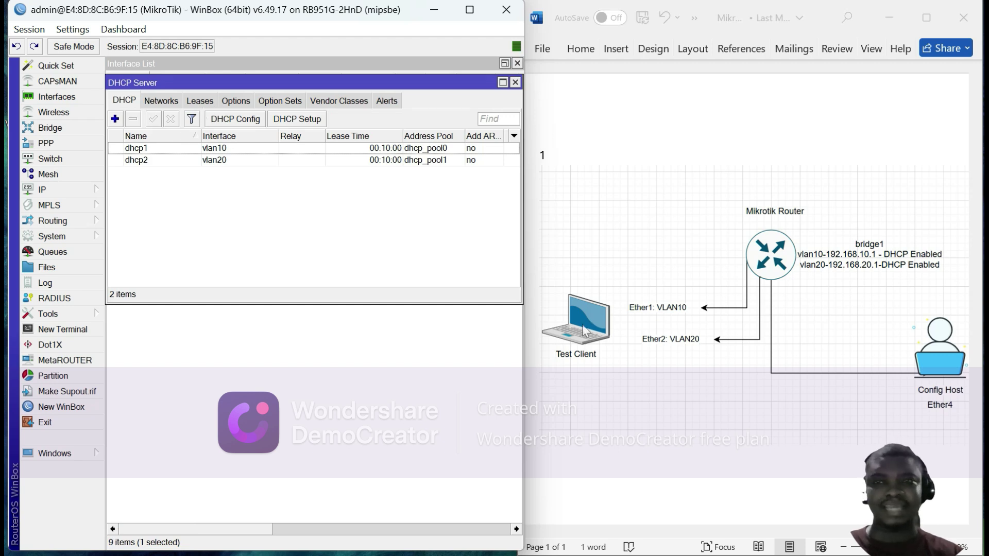
left_click(200, 101)
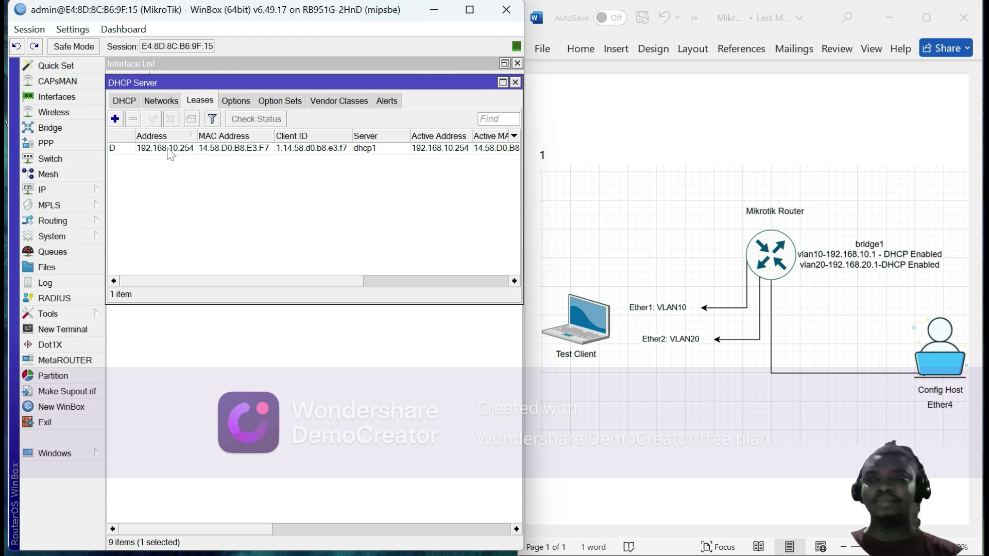
- Check the ether2 link in the interface list and the test client's DHCP lease from the VLAN 20 server
left_click(62, 98)
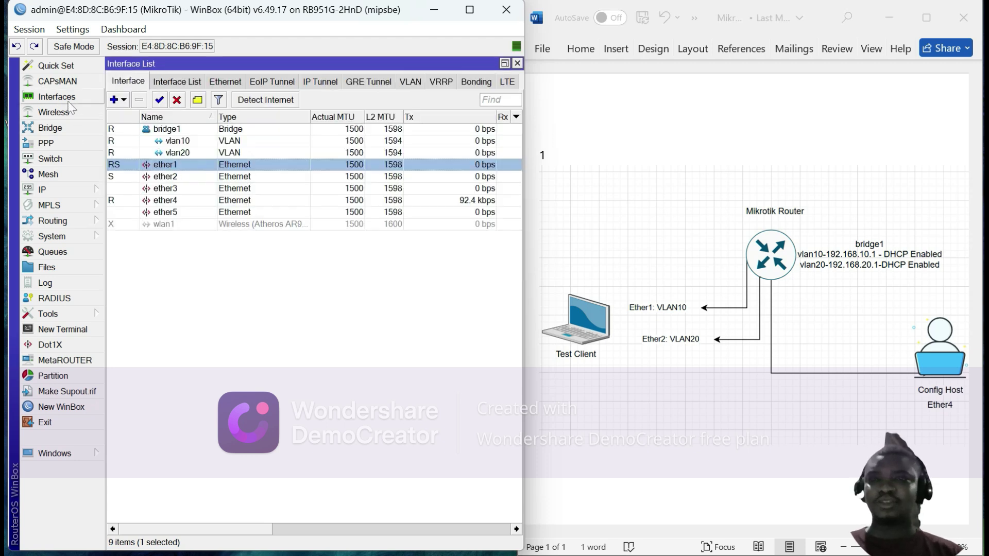
left_click(184, 177)
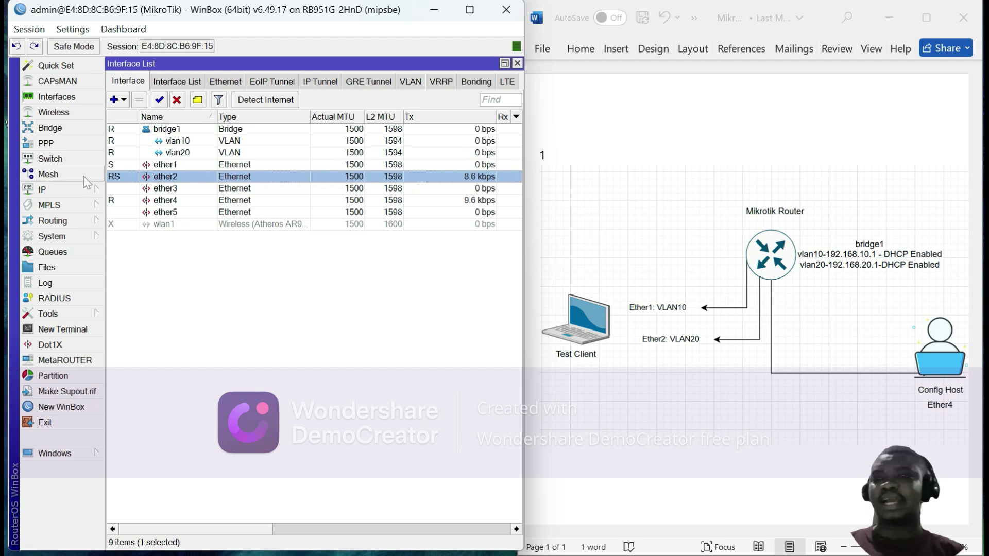
left_click(62, 189)
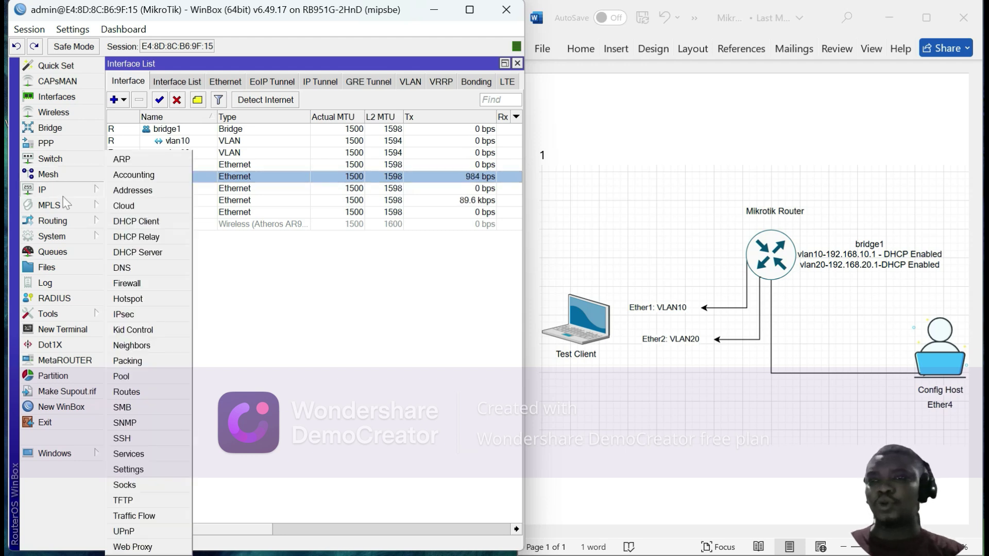
left_click(154, 251)
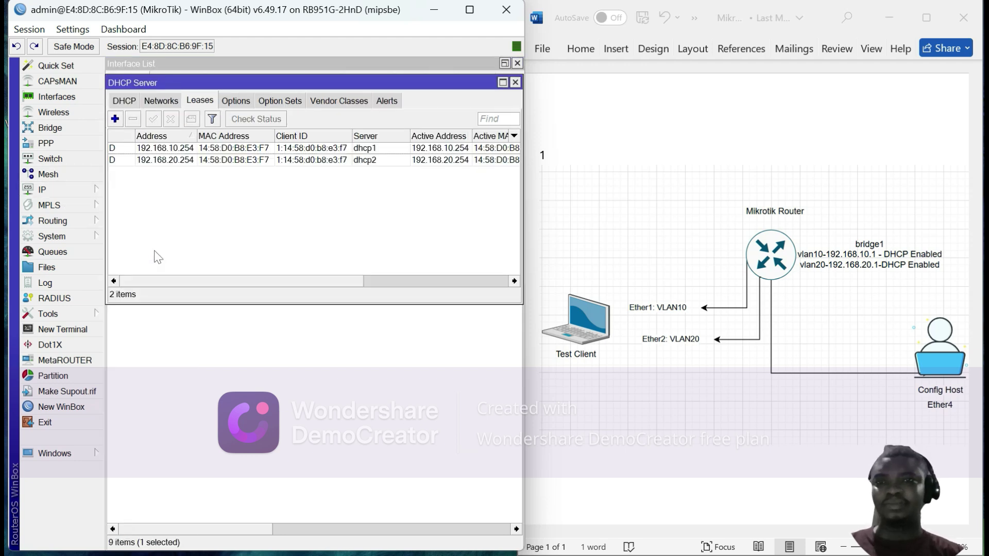
left_click(366, 163)
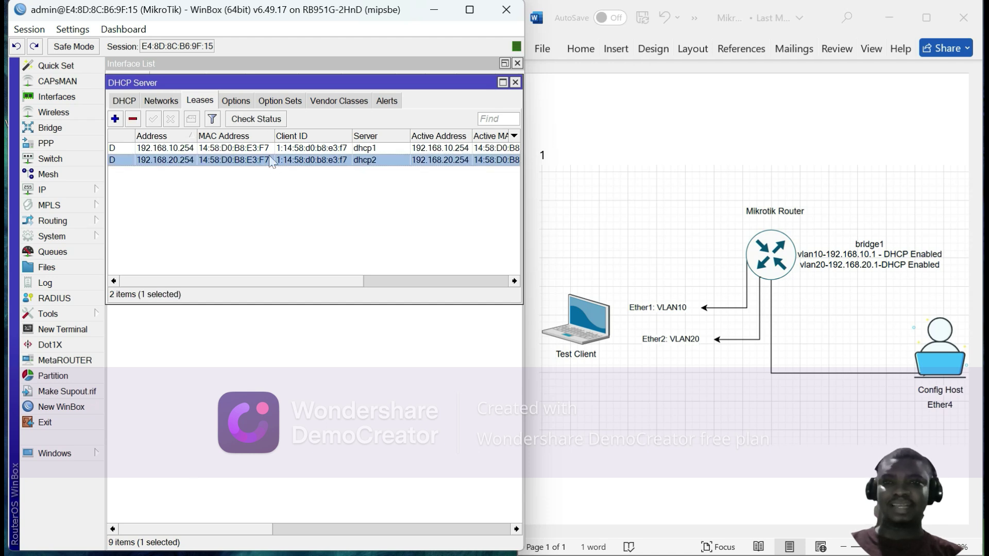